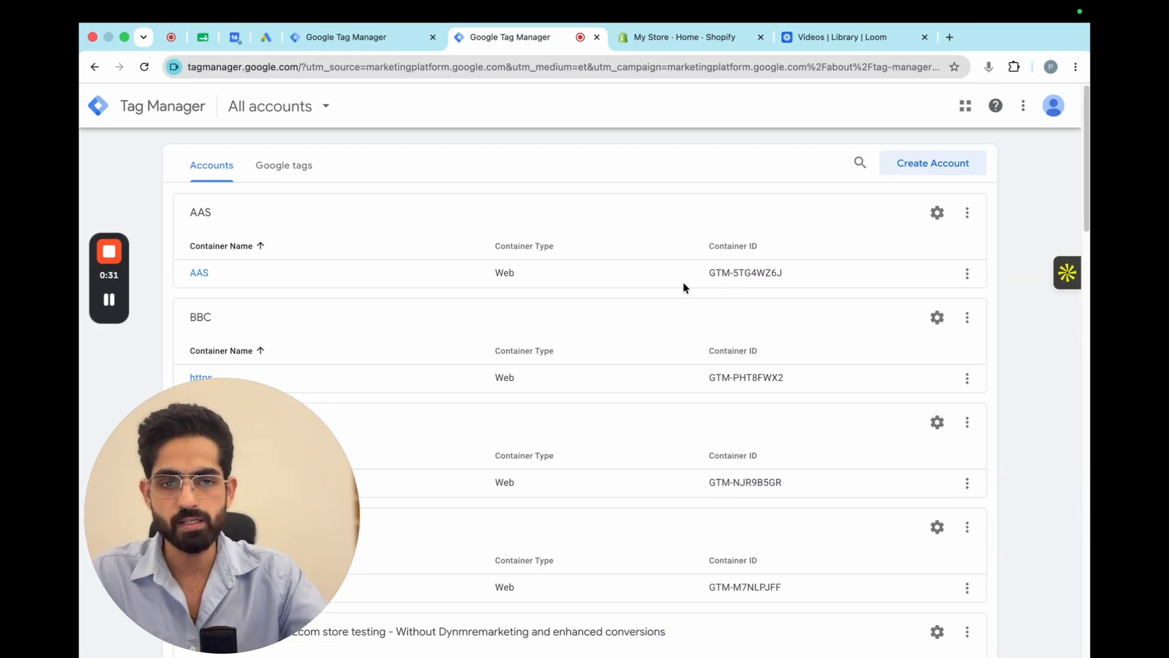
- Start a new Tag Manager account and name it New test - 4
left_click(955, 176)
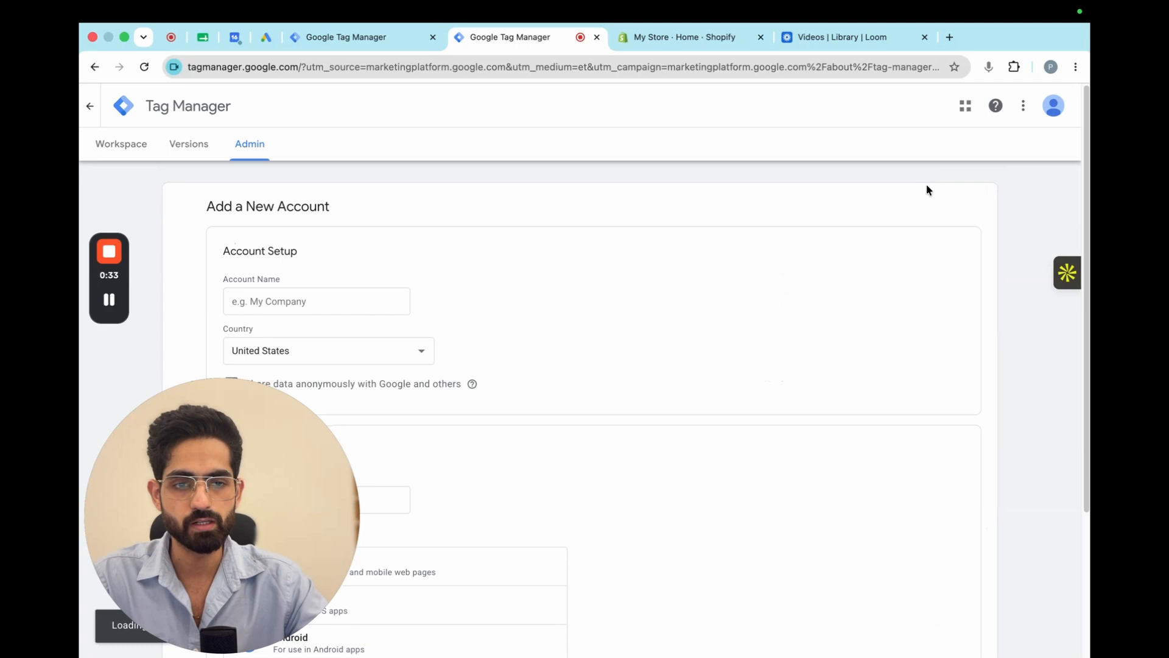
left_click(295, 302)
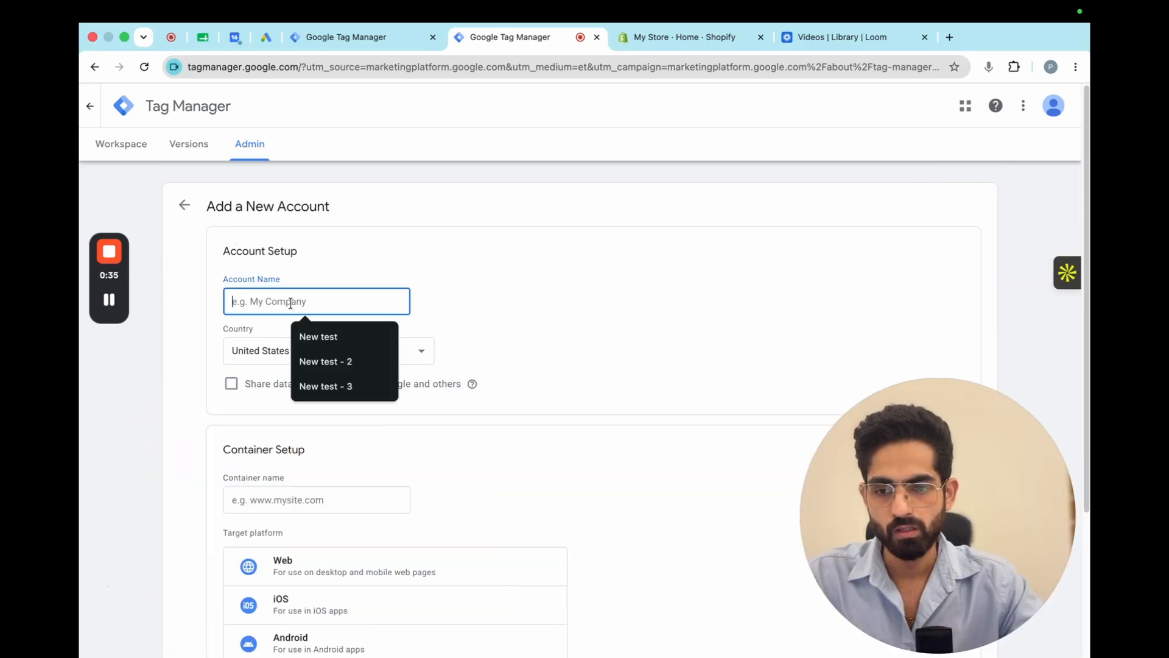
left_click(313, 384)
key("BackSpace")
type("4")
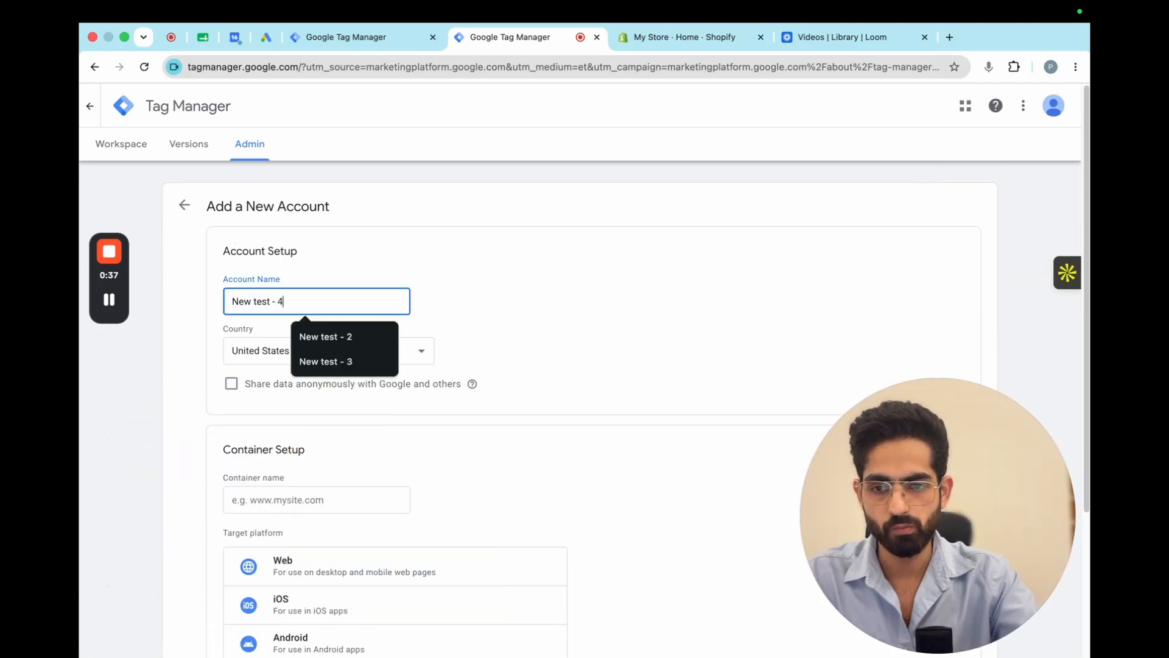
left_click(240, 392)
- Name the container gzsgxg-ce.myshopify.com, target the Web platform, and create the account
scroll(242, 392, "down", 3)
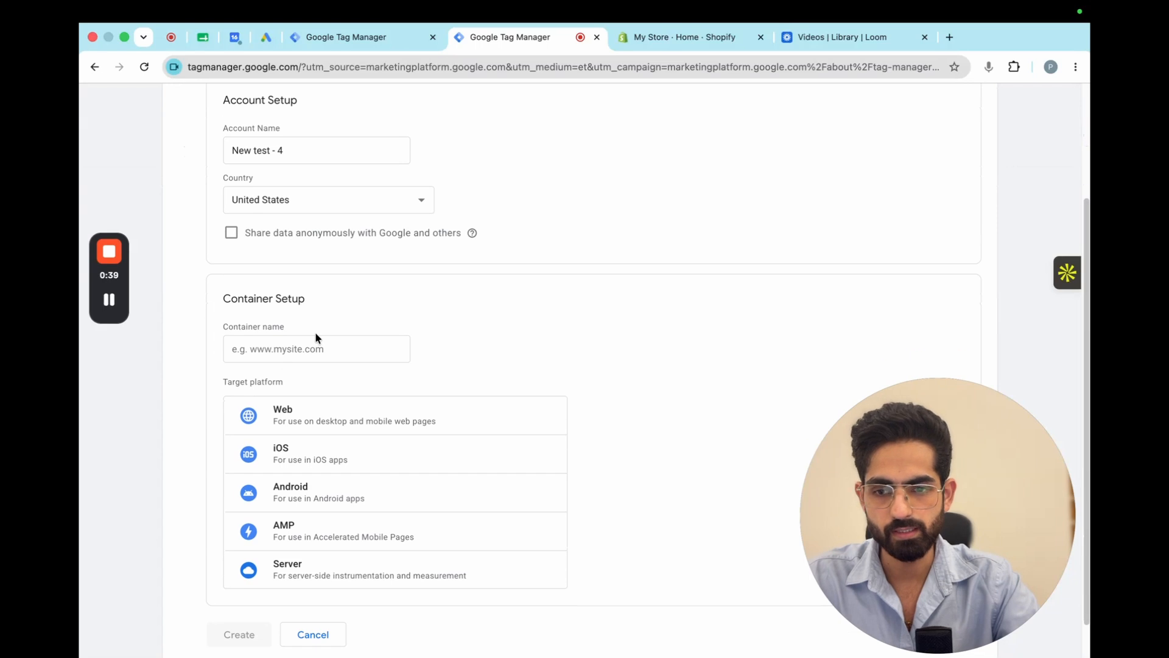
left_click(291, 346)
left_click(334, 390)
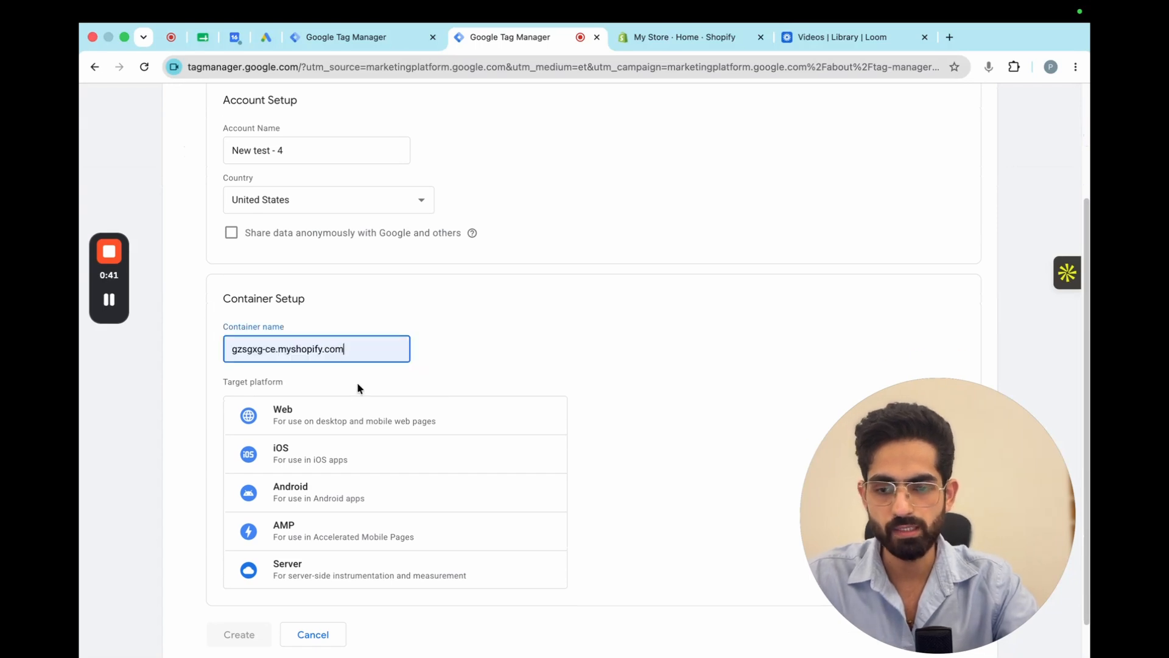
left_click(337, 414)
scroll(266, 643, "down", 1)
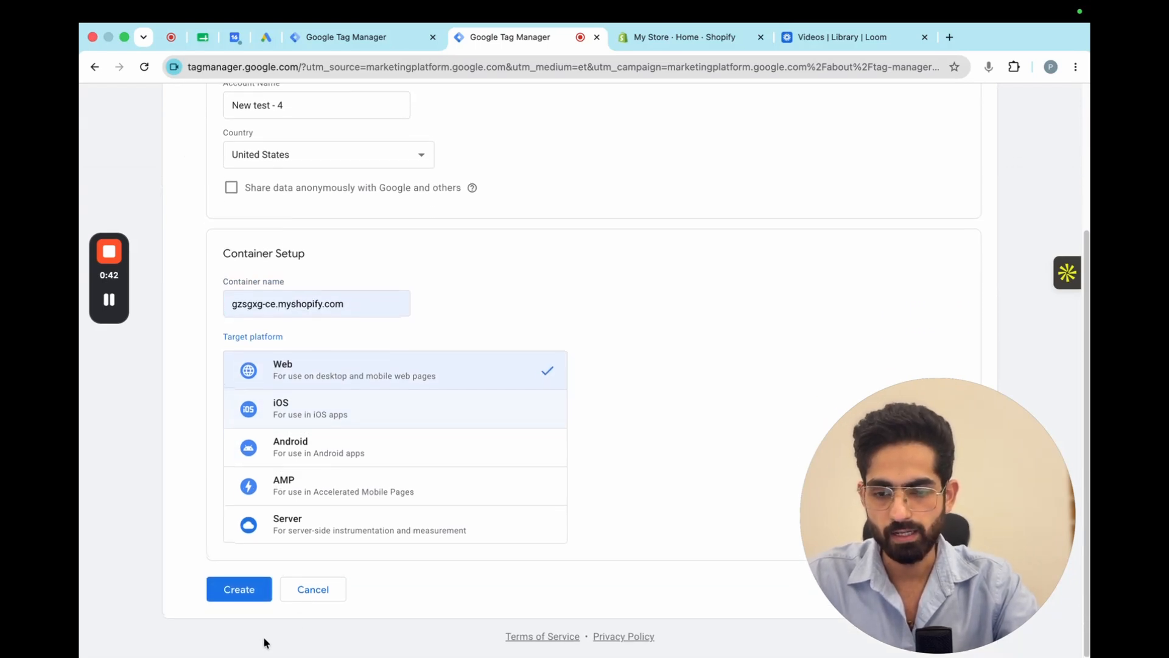
left_click(240, 592)
left_click(1049, 105)
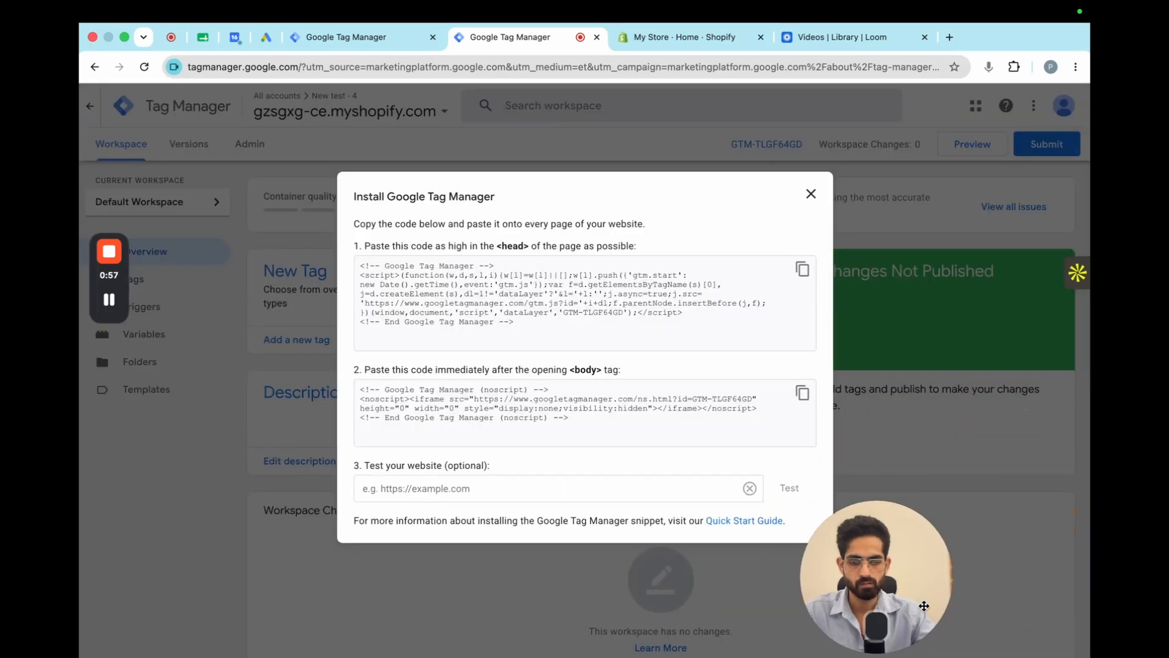
left_click_drag(886, 528, 109, 587)
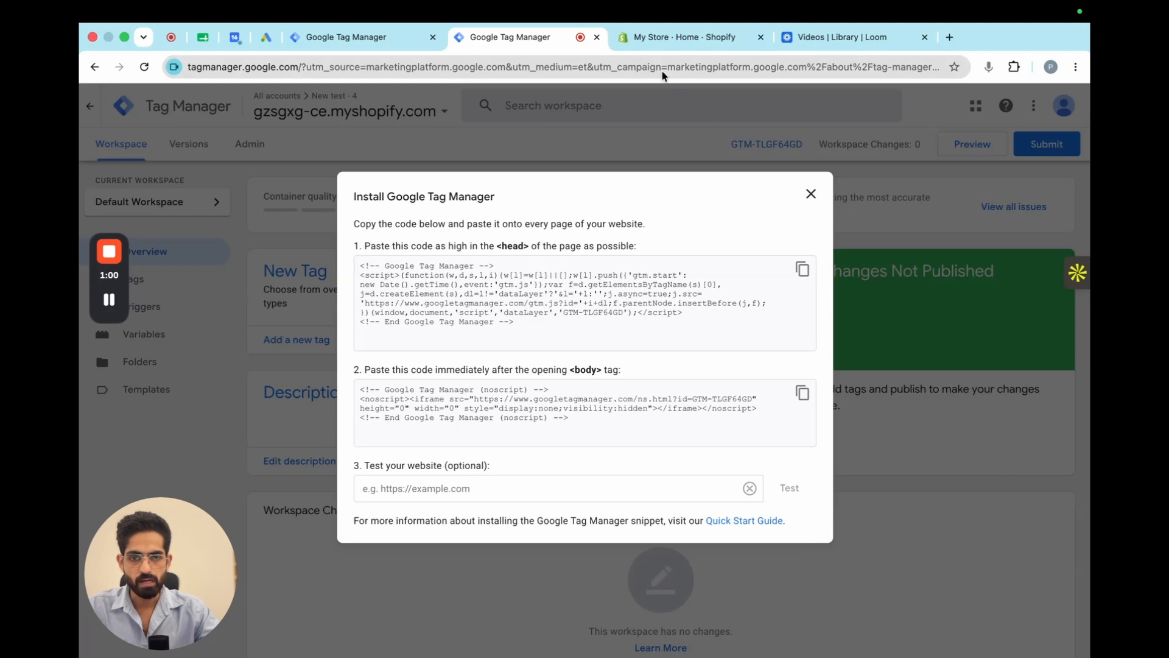
- Switch to the Shopify admin and open the code editor for the online store's active Horizon theme
left_click(657, 39)
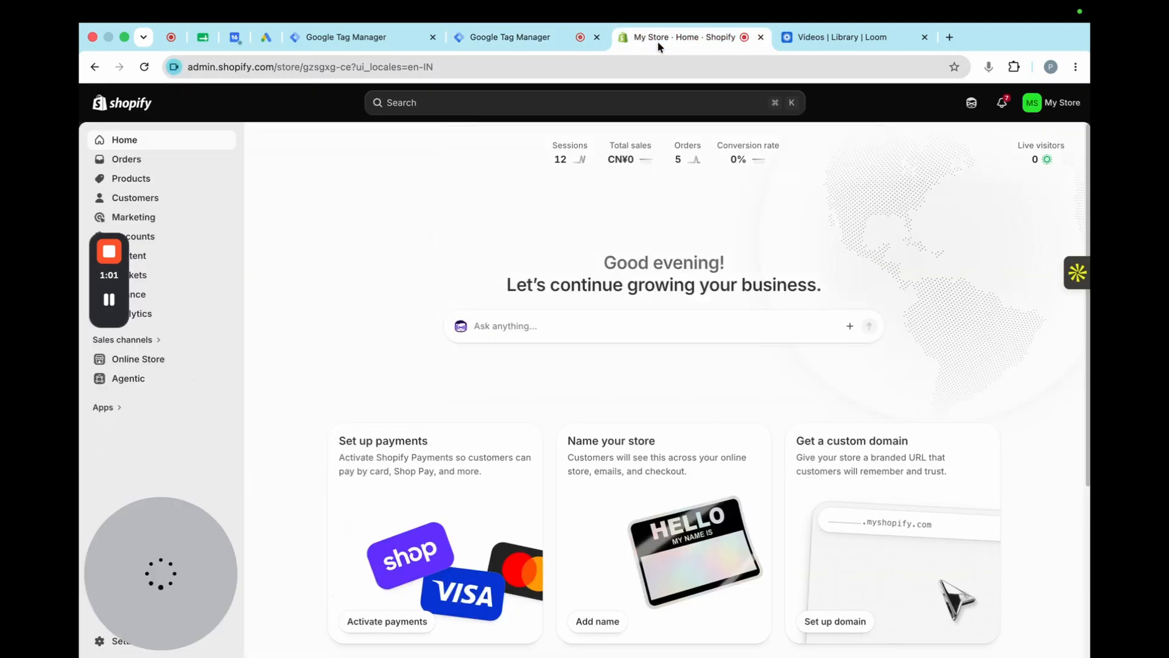
left_click(144, 361)
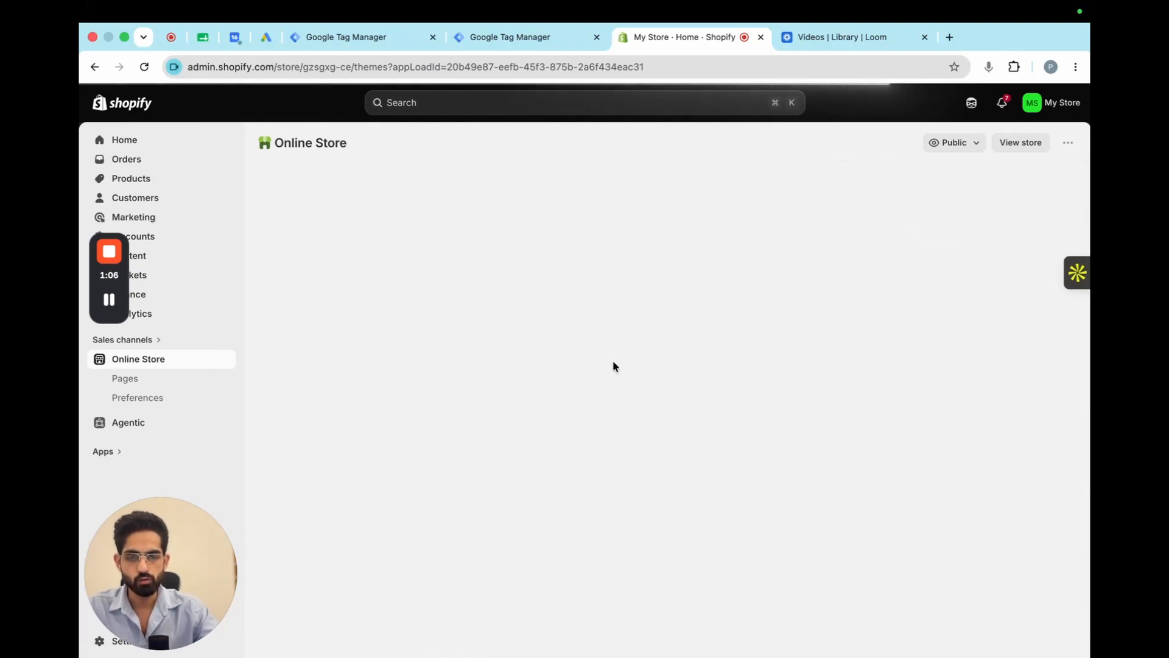
left_click(901, 473)
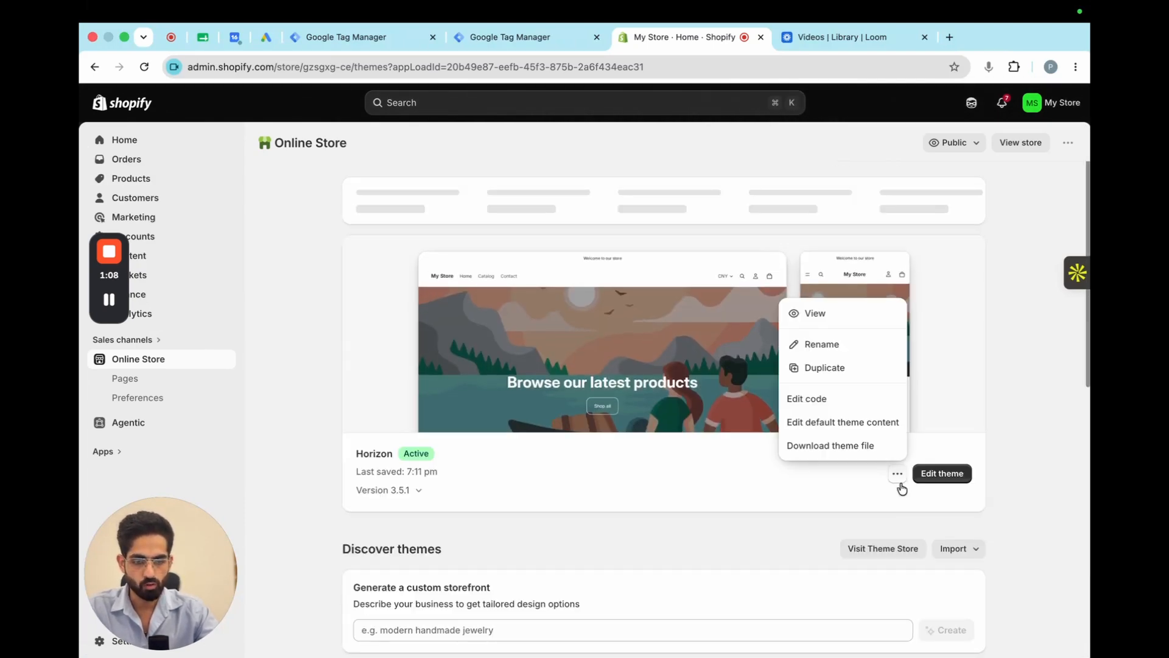
left_click(810, 399)
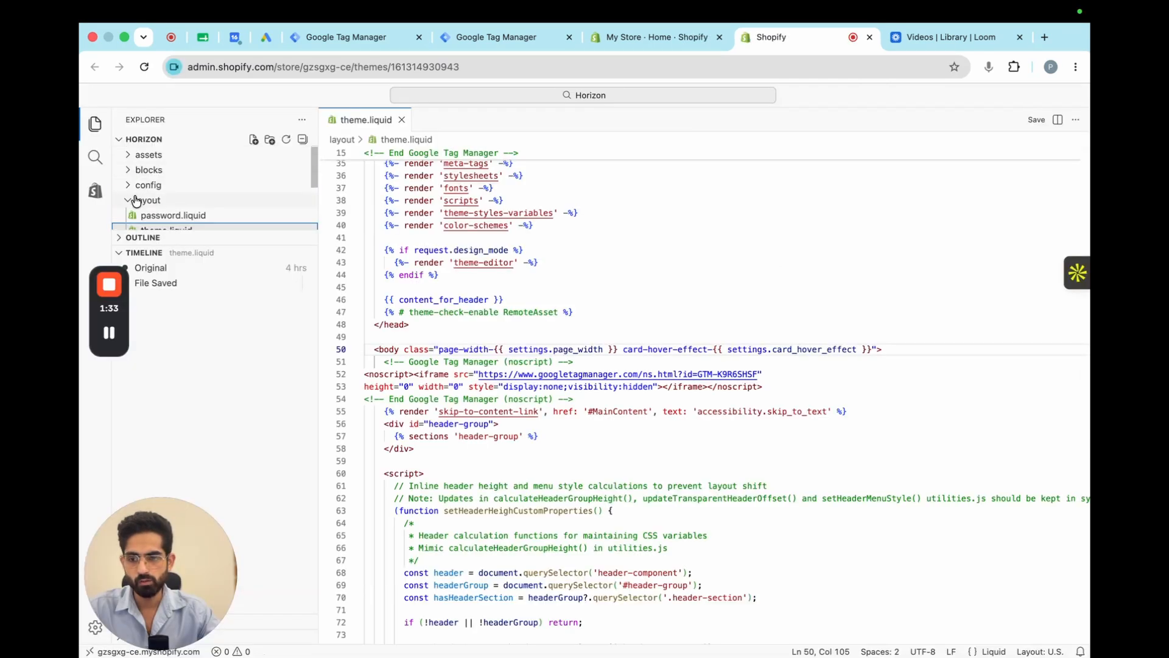
- Open theme.liquid from the theme's layout folder and look through its head and body code
left_click(135, 201)
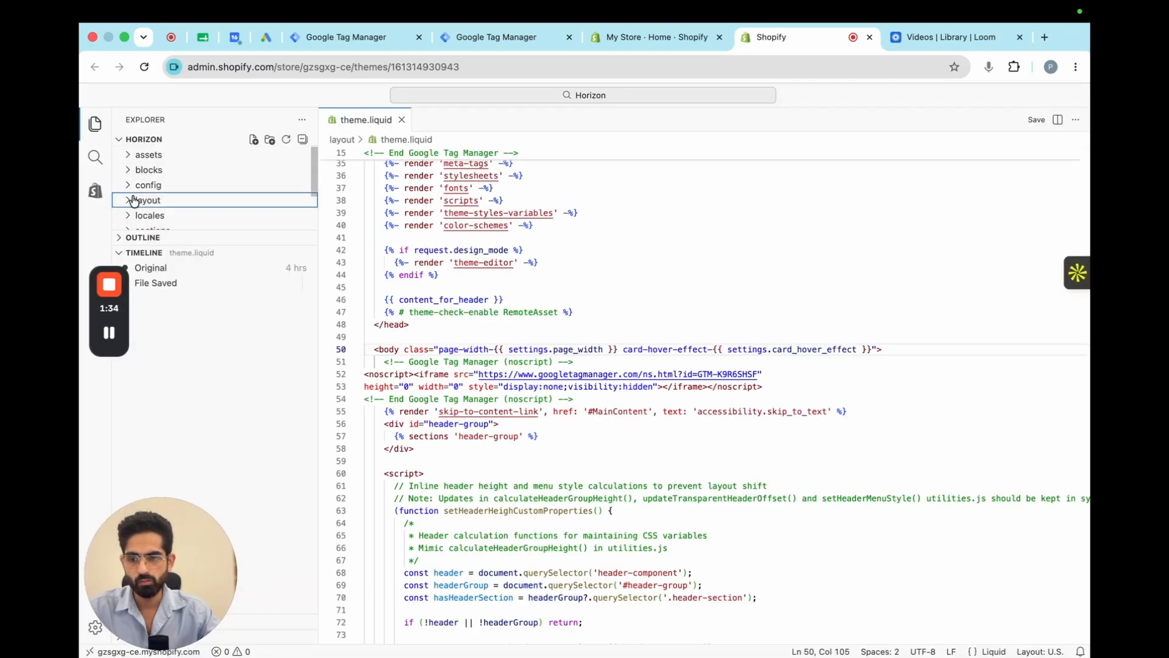
left_click(135, 201)
scroll(190, 217, "down", 2)
scroll(161, 186, "up", 2)
scroll(164, 190, "down", 3)
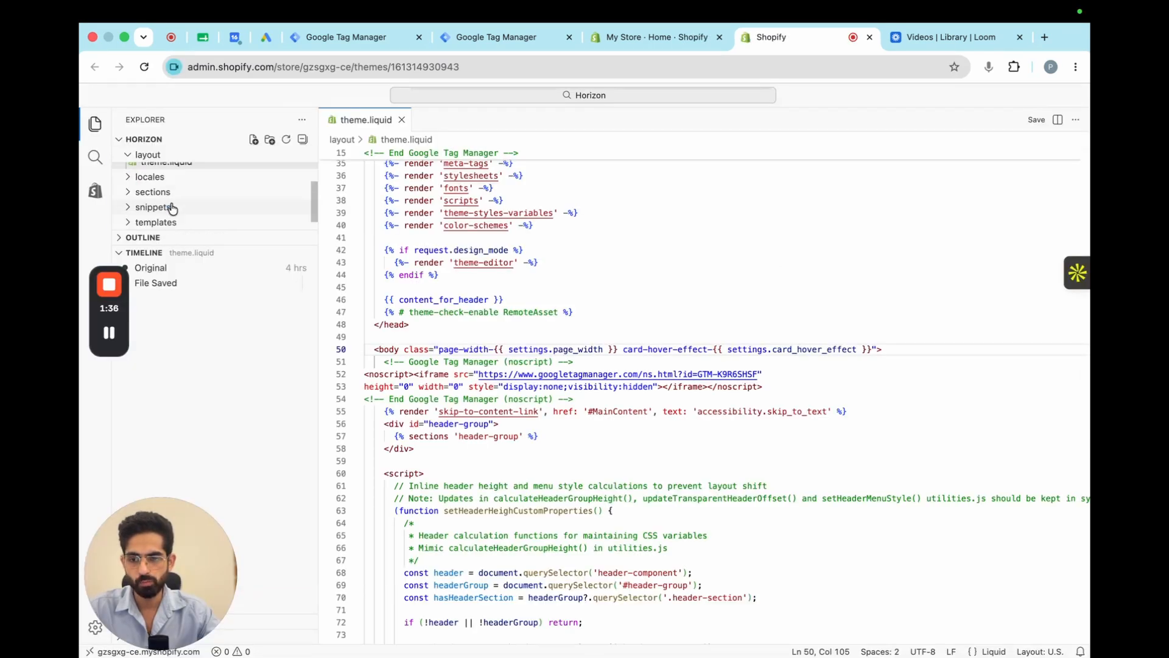
scroll(166, 195, "up", 1)
left_click(173, 201)
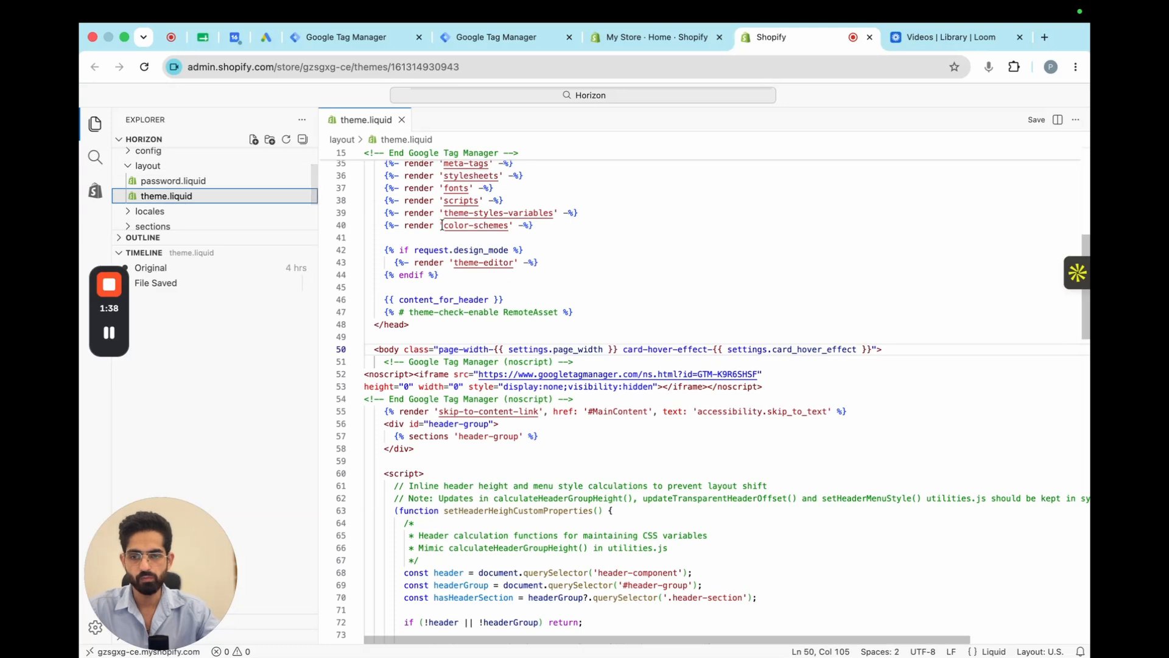
scroll(607, 317, "up", 5)
scroll(607, 318, "up", 1)
scroll(607, 318, "down", 5)
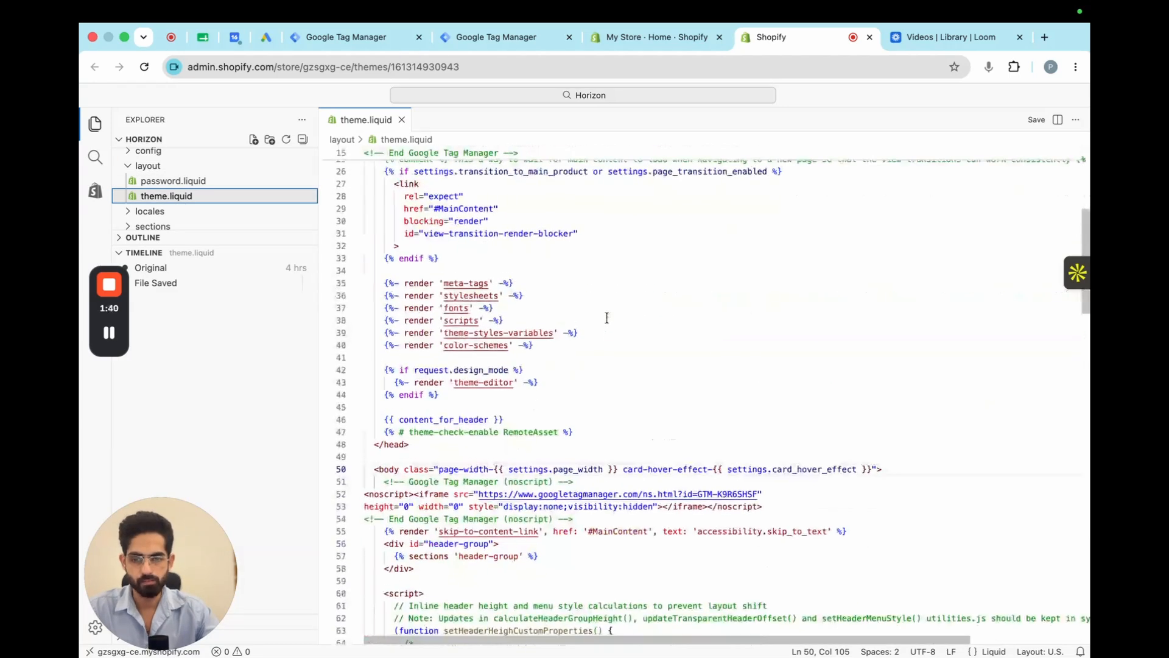
scroll(607, 318, "up", 5)
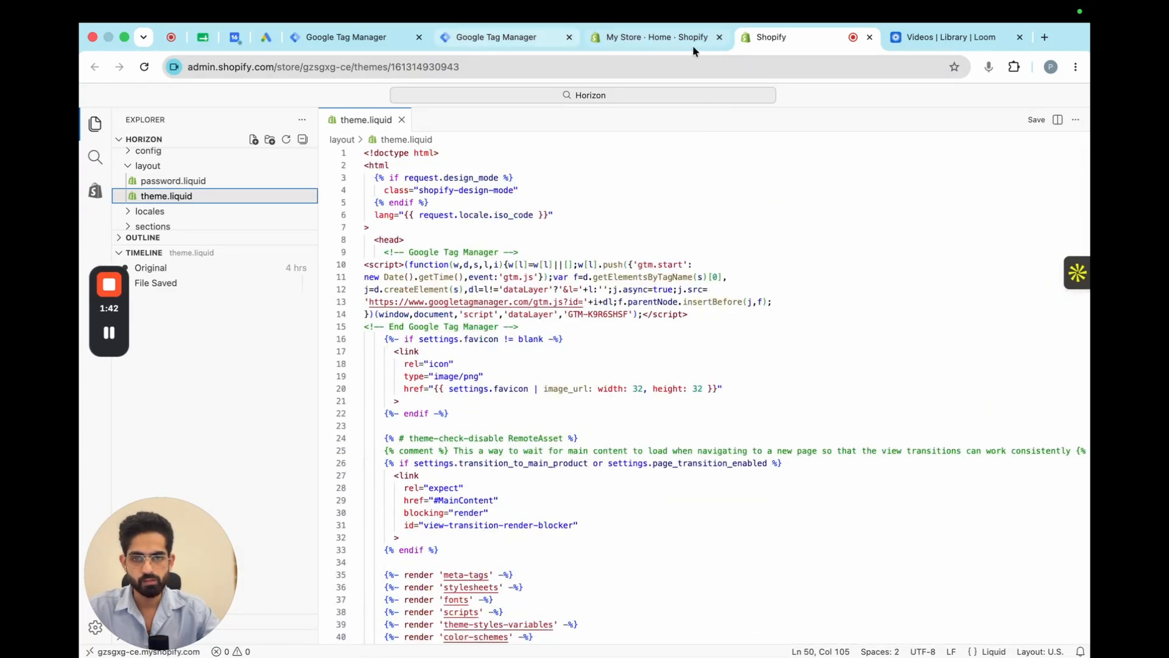
- Copy the head snippet from Google Tag Manager's install instructions and return to theme.liquid in the Shopify code editor
left_click_drag(761, 38, 646, 38)
left_click(477, 38)
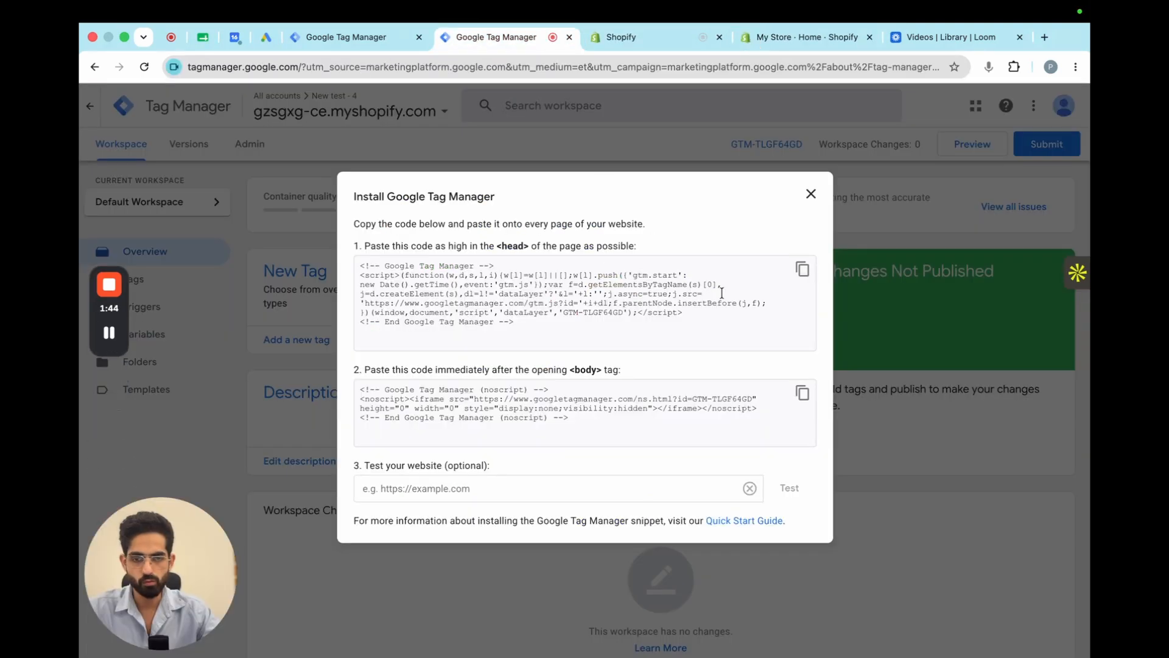
left_click(802, 270)
left_click(627, 40)
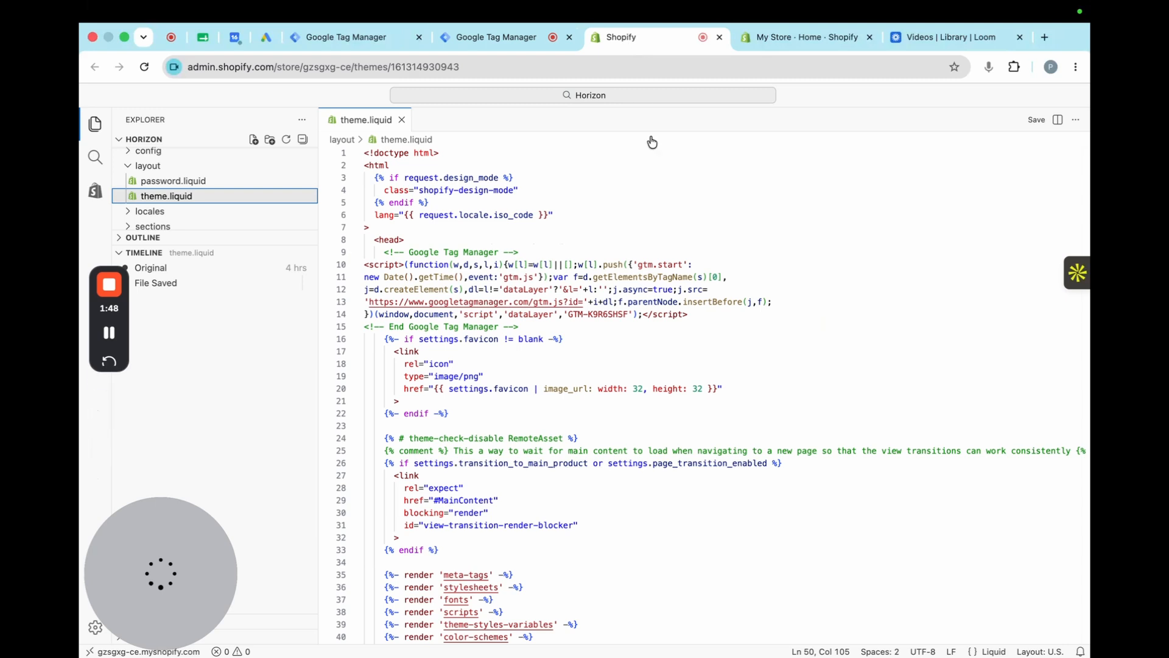
- Insert a blank line directly after the opening <head> tag in theme.liquid and remove it again
left_click(414, 239)
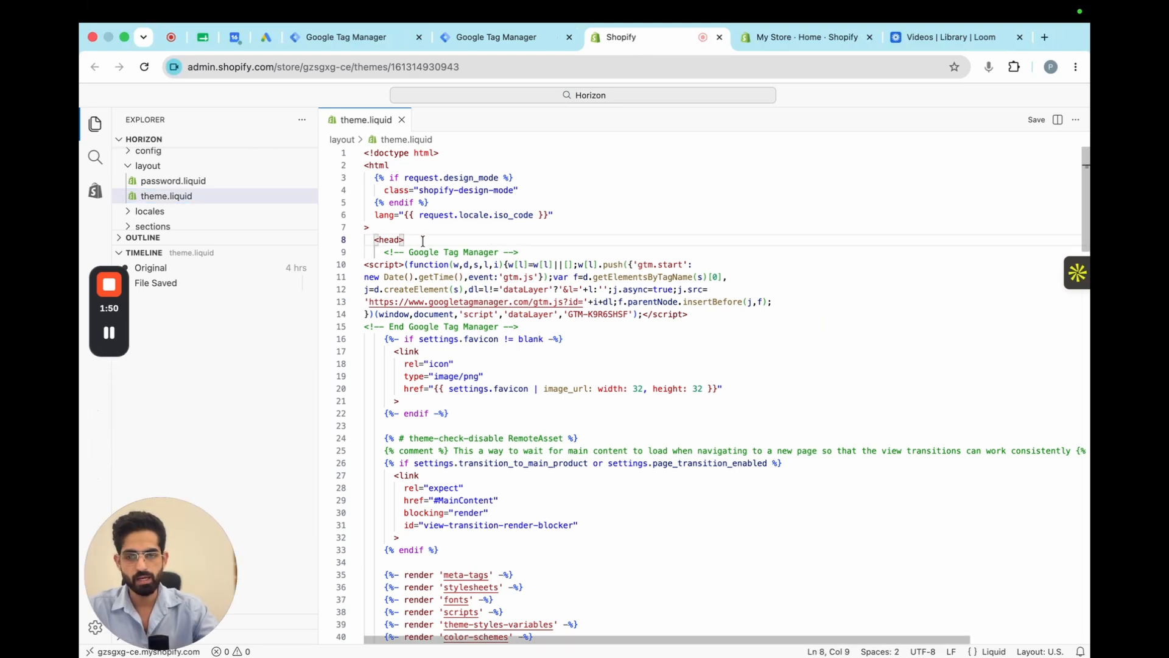
key("Return")
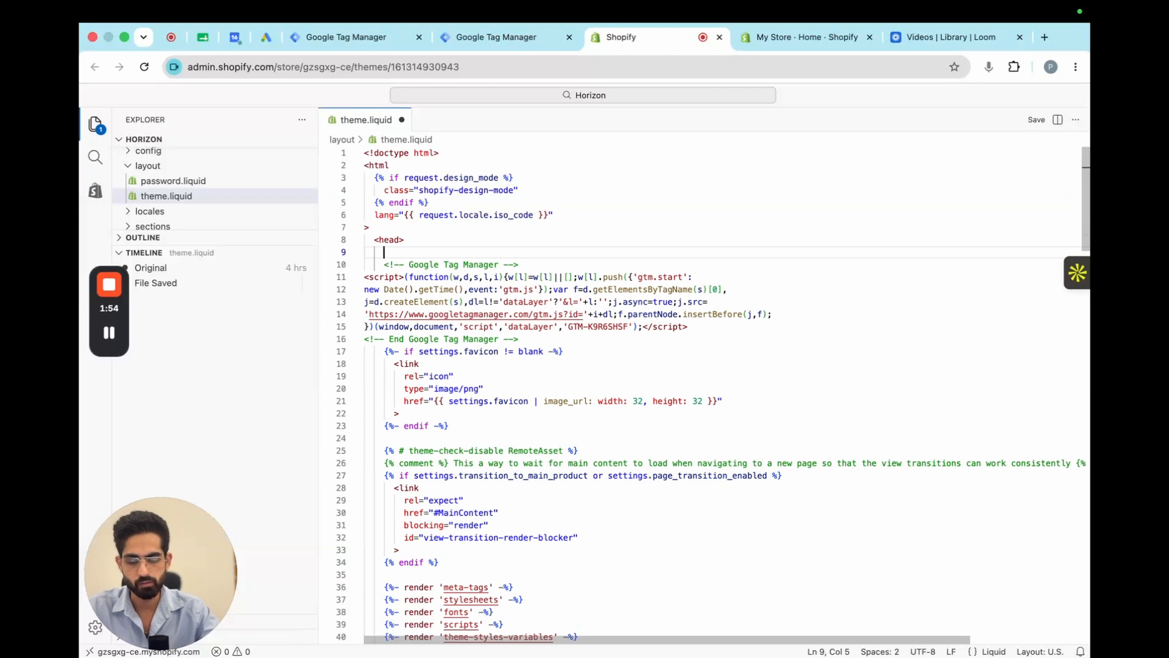
key("BackSpace")
key("BackSpace")
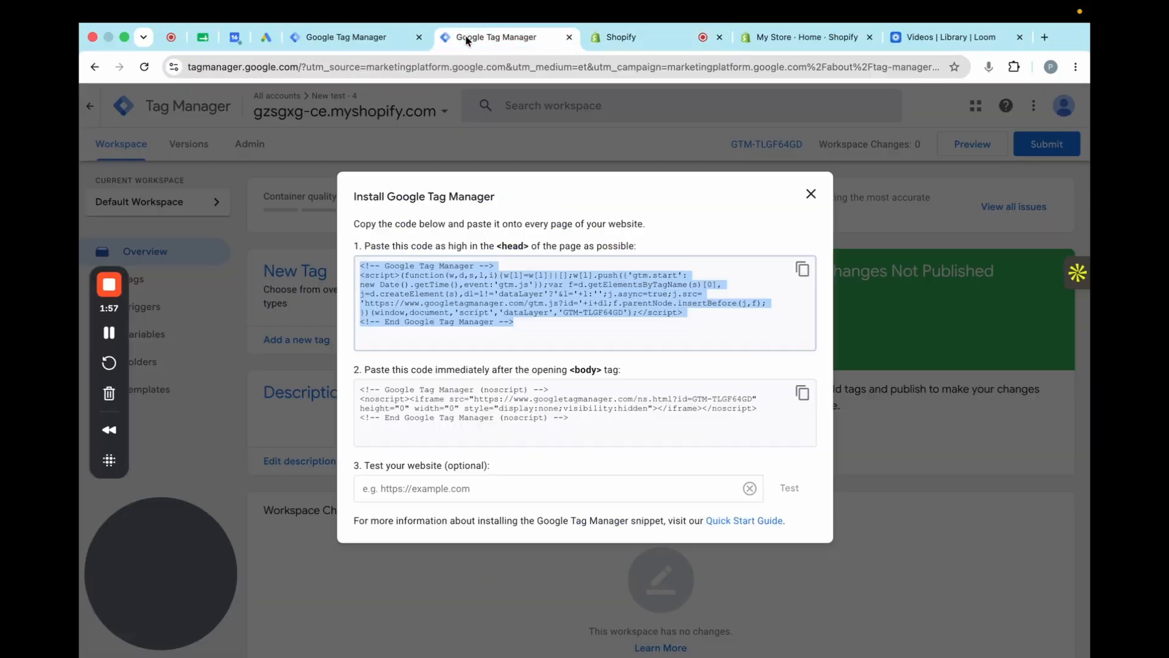
- Copy the noscript body snippet from Google Tag Manager's install instructions and return to the Shopify code editor
left_click(803, 393)
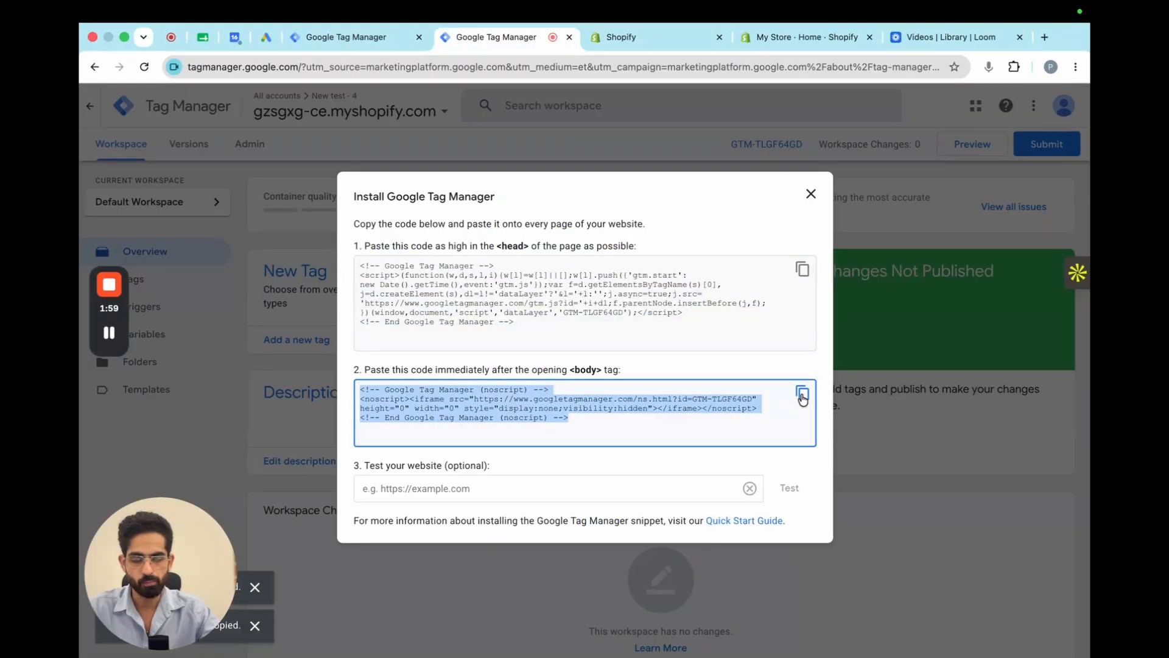
left_click(642, 48)
- Insert a blank line directly after the opening <body> tag in theme.liquid and remove it again
scroll(609, 396, "down", 10)
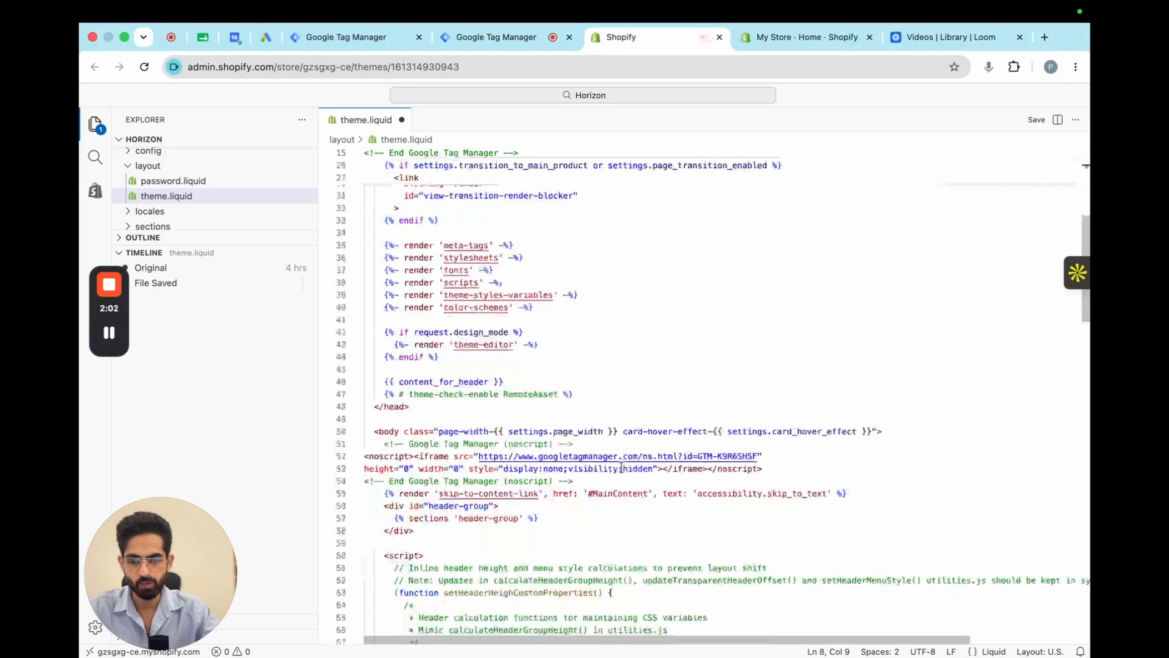
left_click_drag(379, 395, 622, 395)
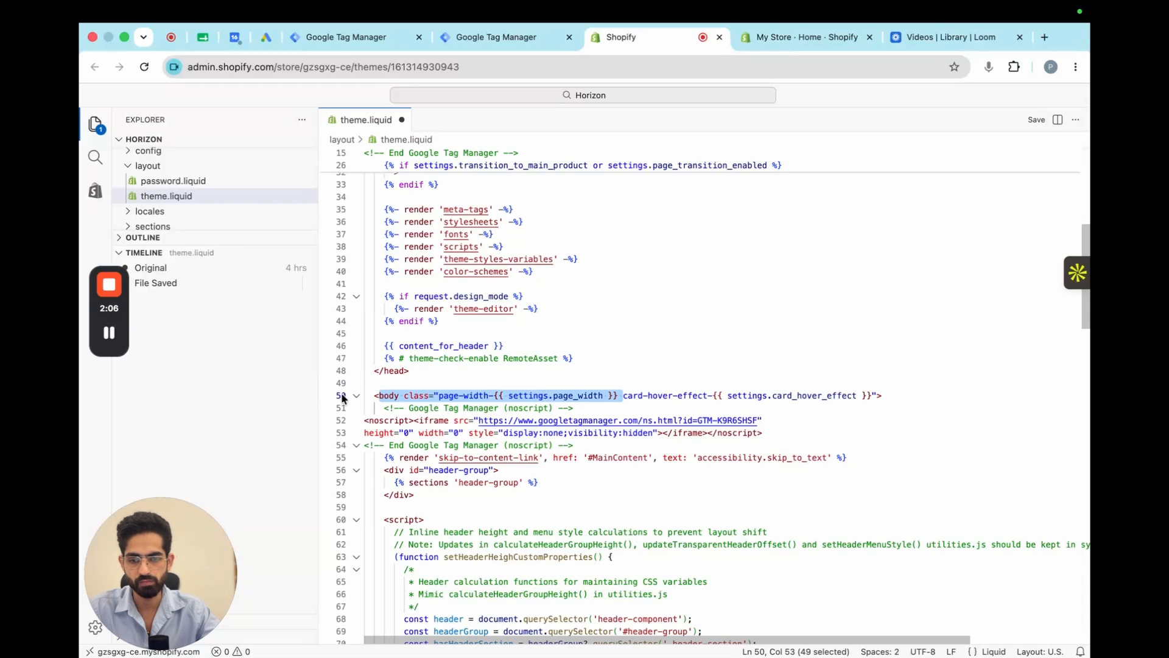
left_click(883, 397)
key("Return")
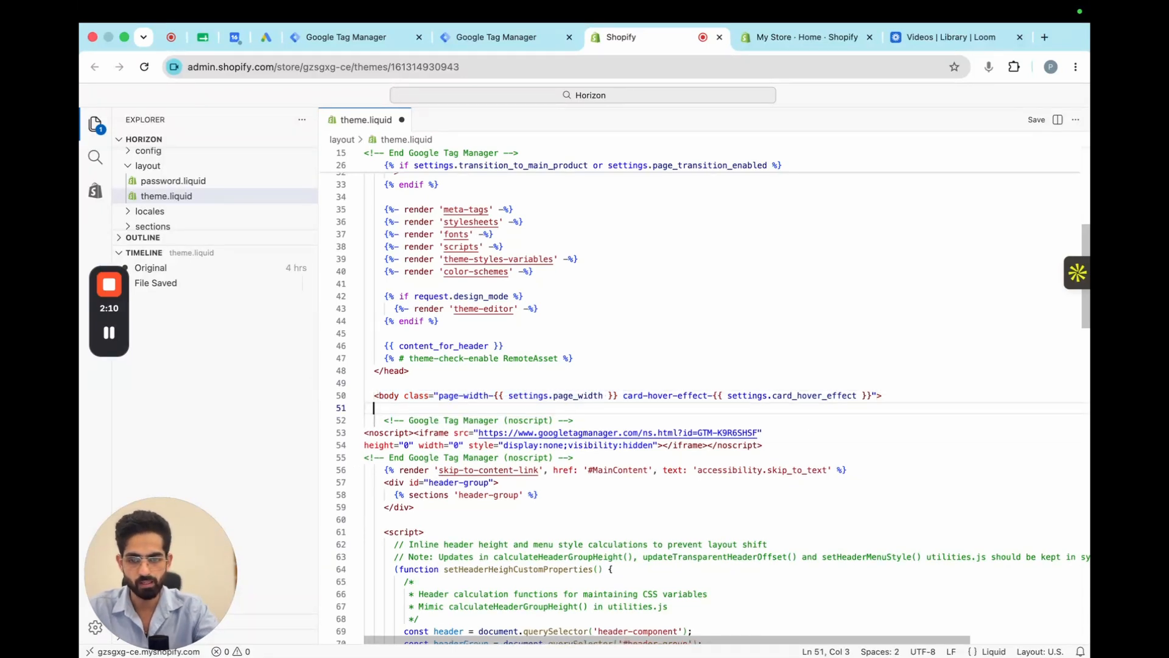
key("BackSpace")
key("BackSpace")
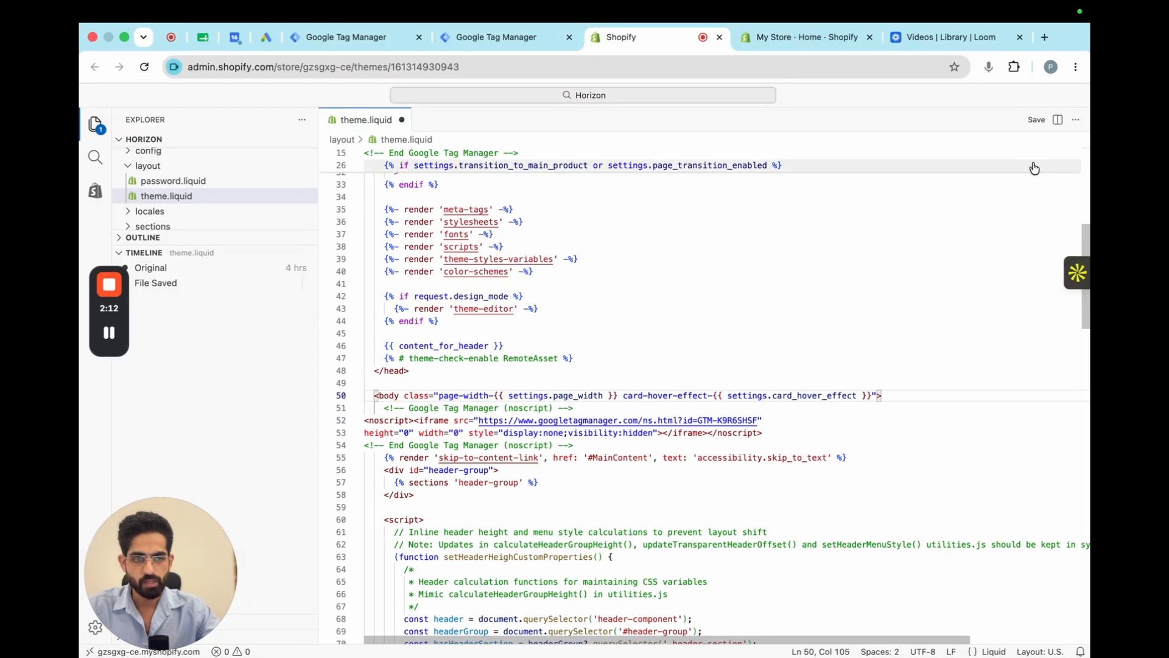
- Switch to Google Tag Manager, paste the copied snippet into the website test field, and close the install dialog
left_click(495, 38)
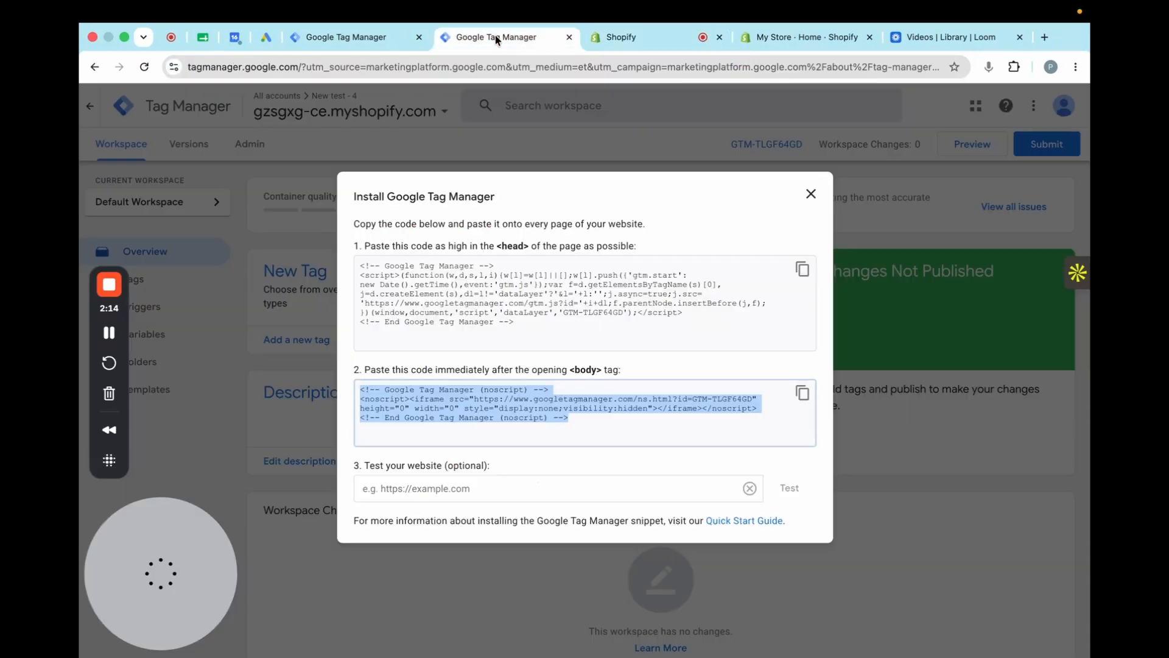
left_click(512, 486)
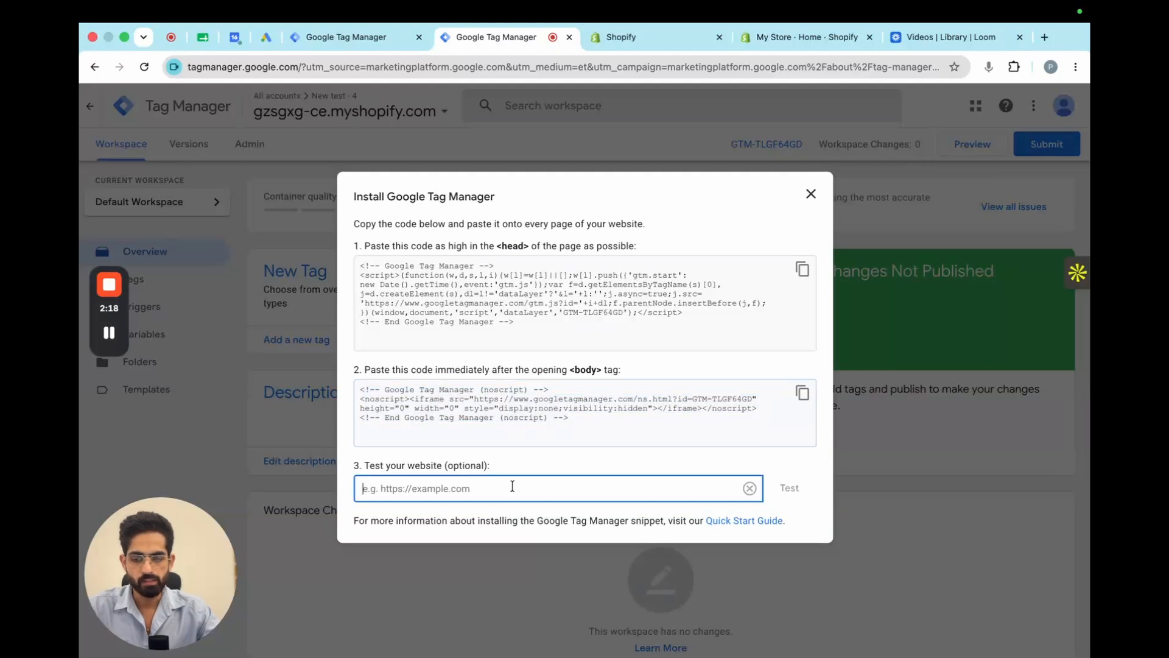
key("super+v")
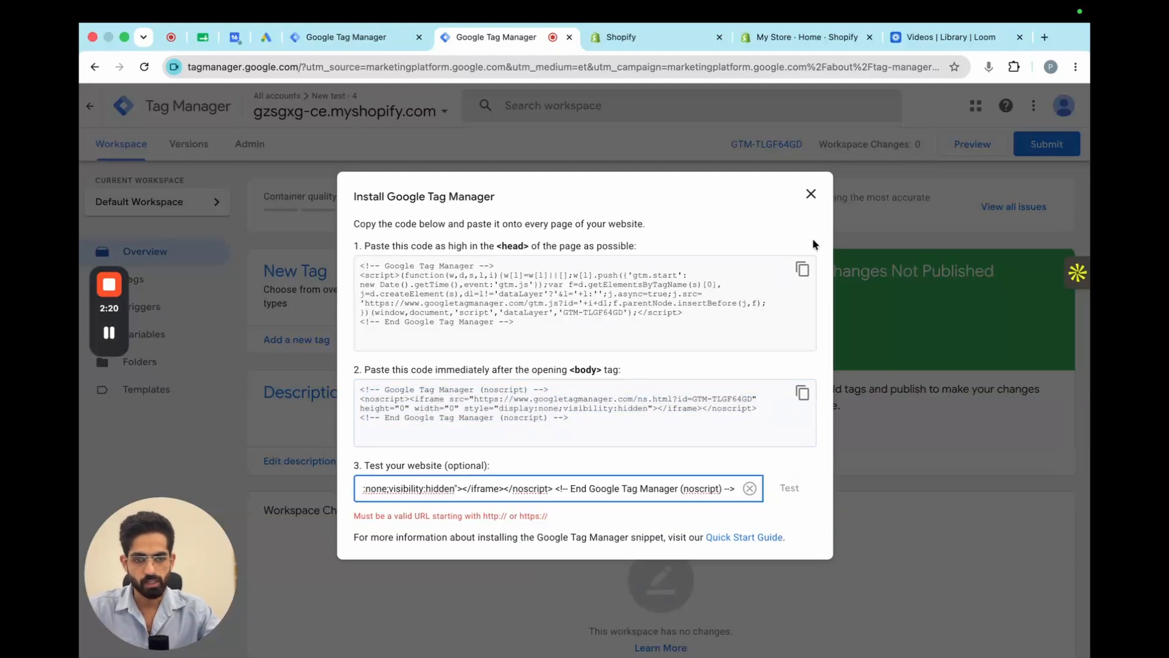
left_click(811, 194)
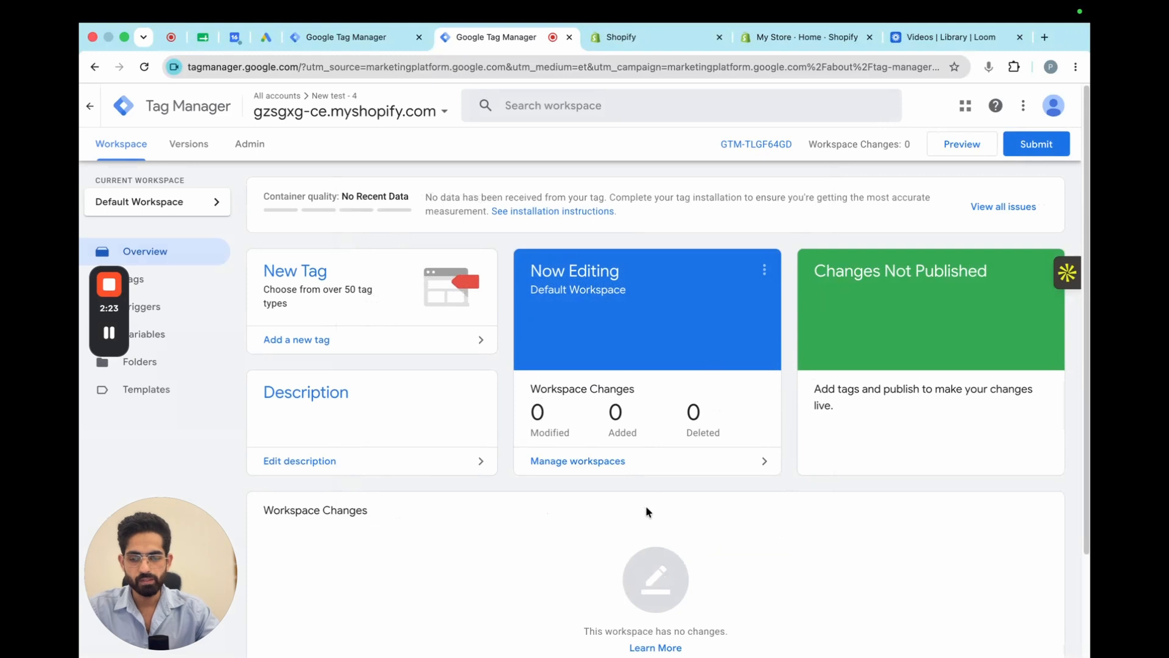
- Create a new user-defined variable in the container and name it "DLV - ecommerce.items"
scroll(648, 510, "down", 2)
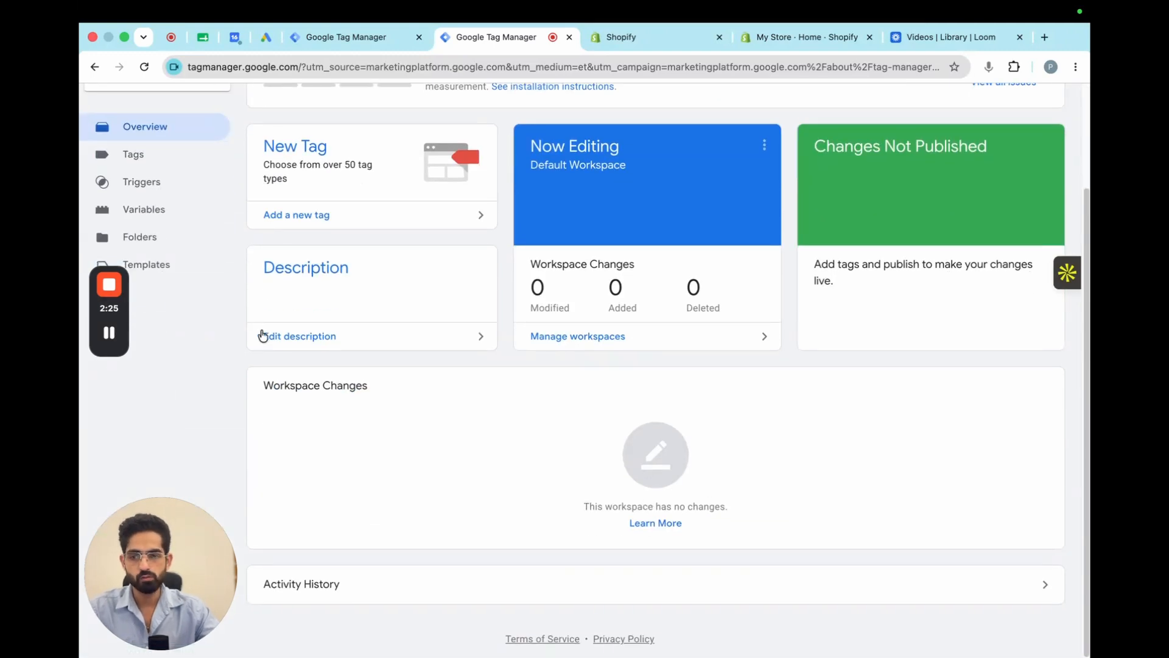
left_click(144, 207)
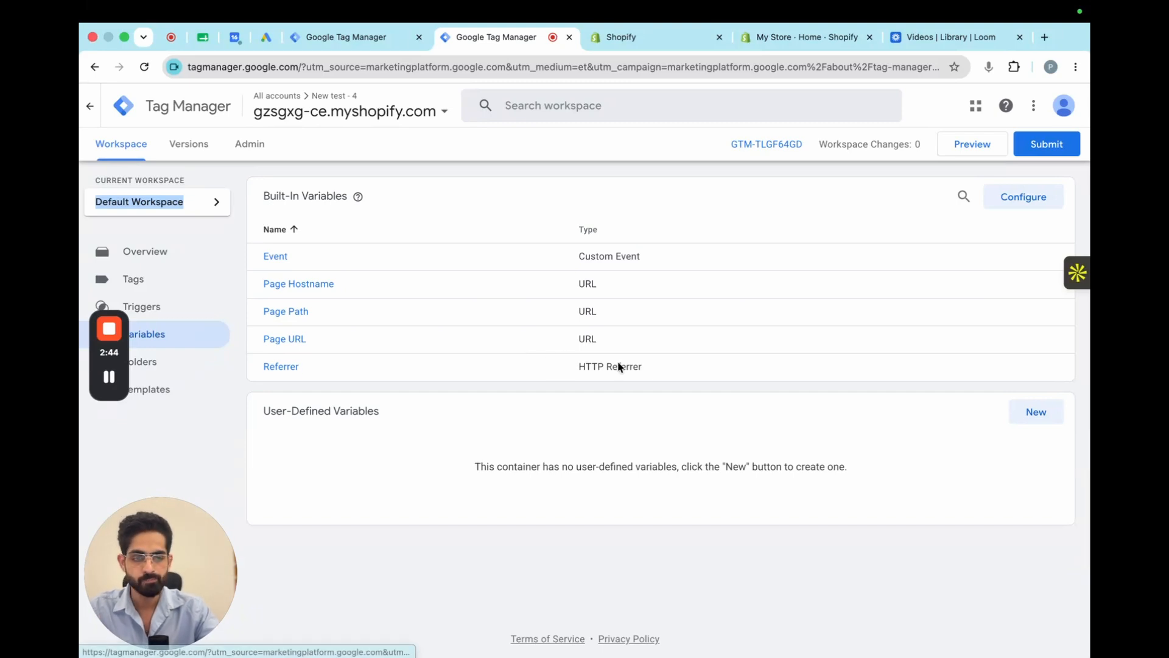
left_click(1038, 413)
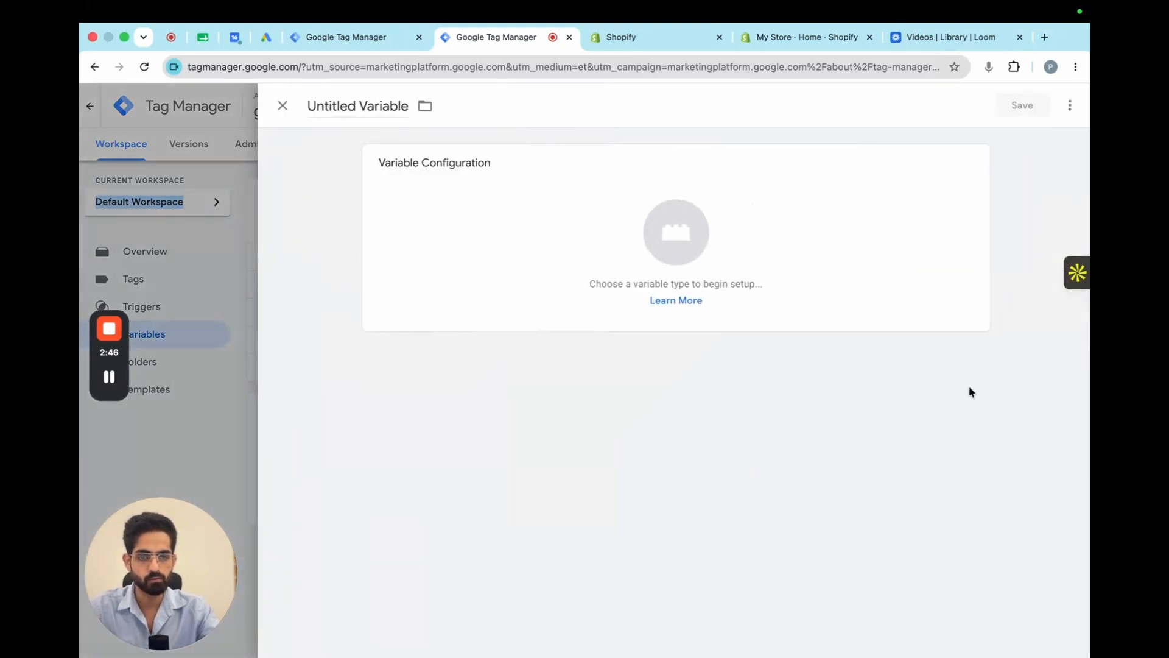
double_click(366, 108)
triple_click(366, 108)
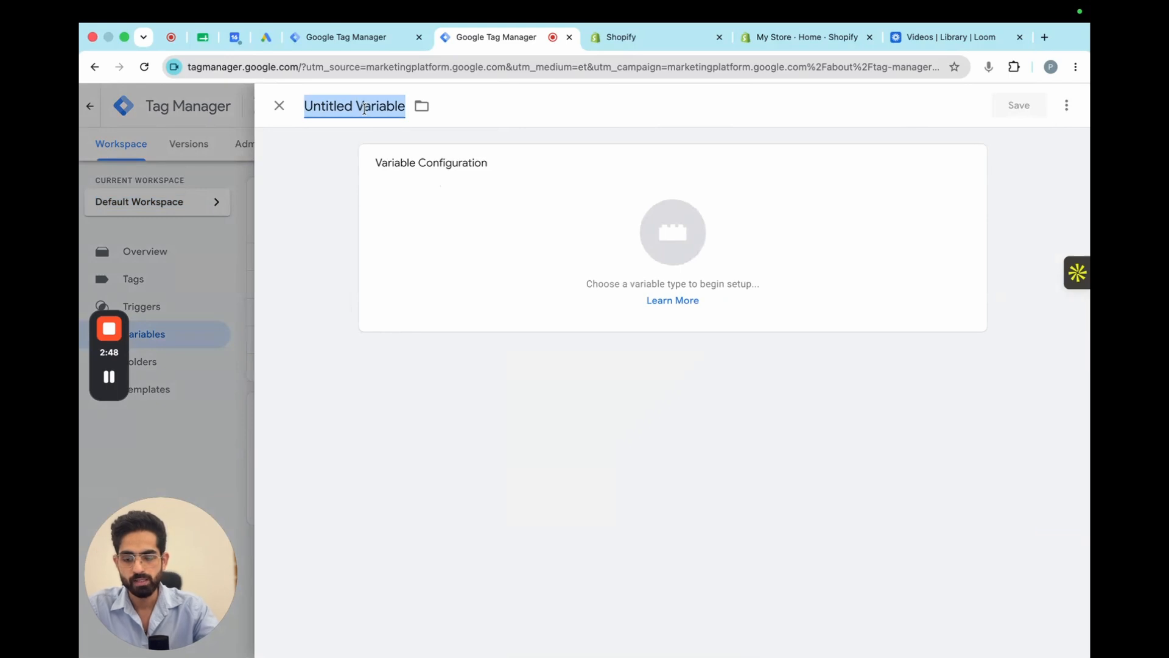
type("DLV")
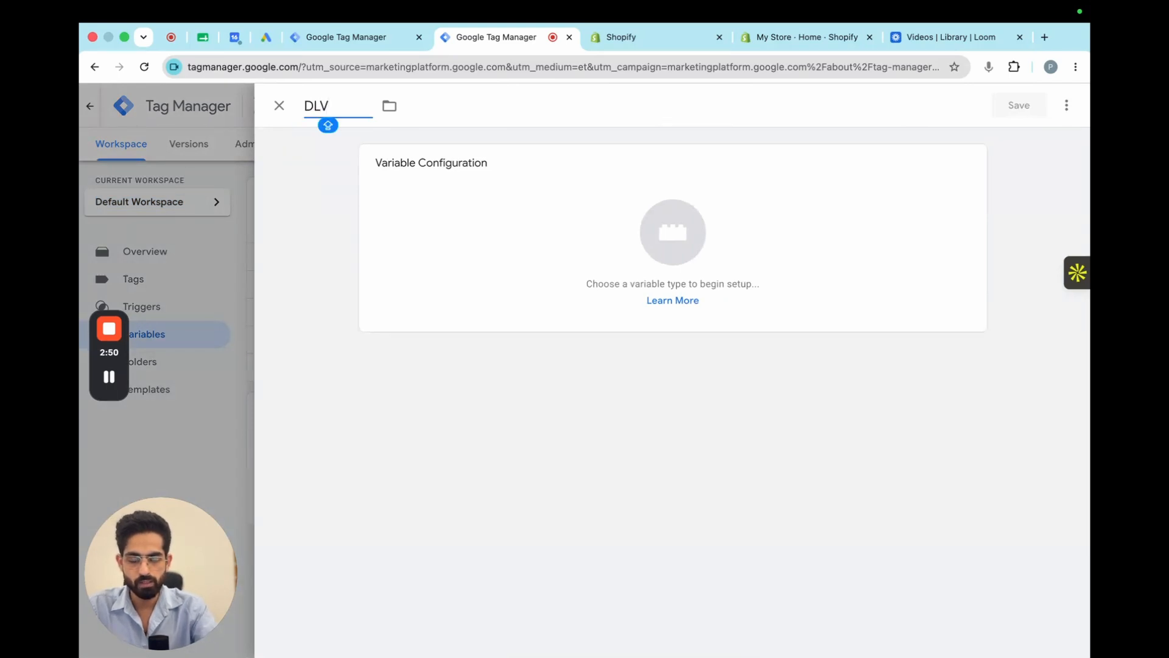
type(" - eco")
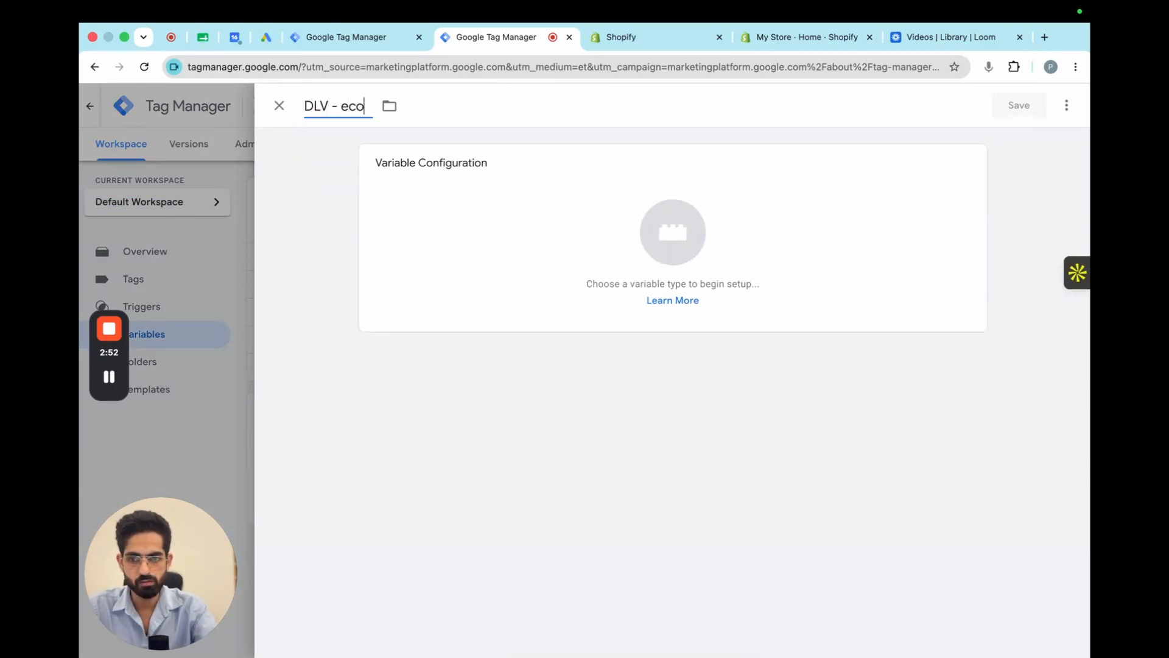
type("mmerce.items")
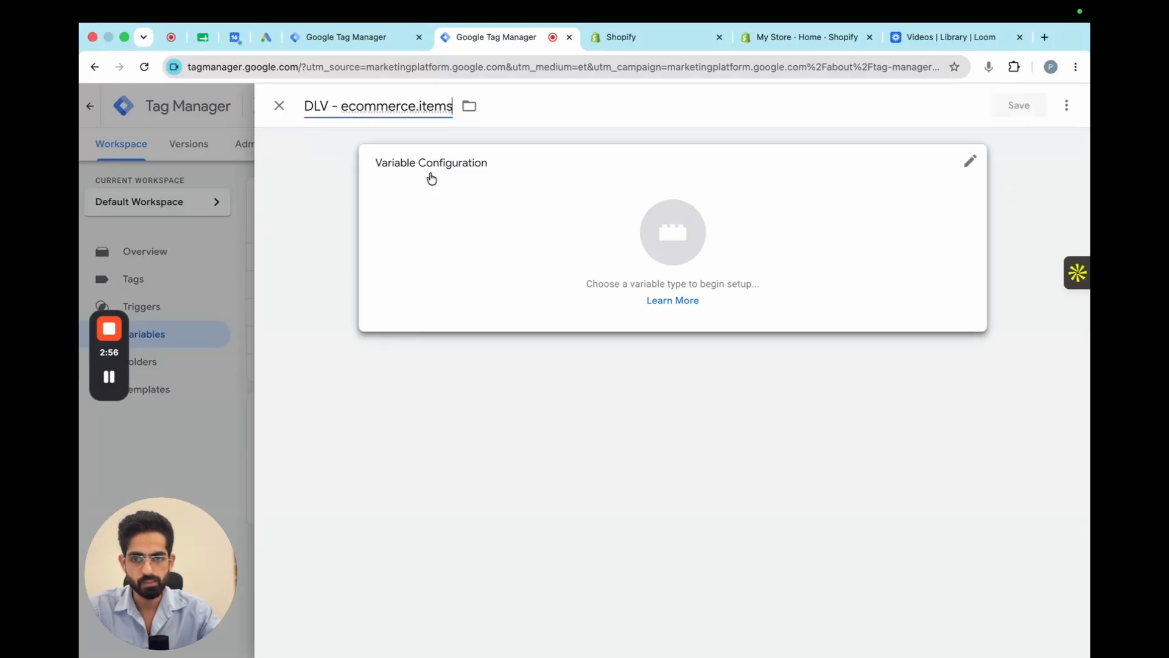
- Make the variable a Data Layer Variable with the data layer variable name ecommerce.items, and save it
left_click_drag(341, 106, 464, 109)
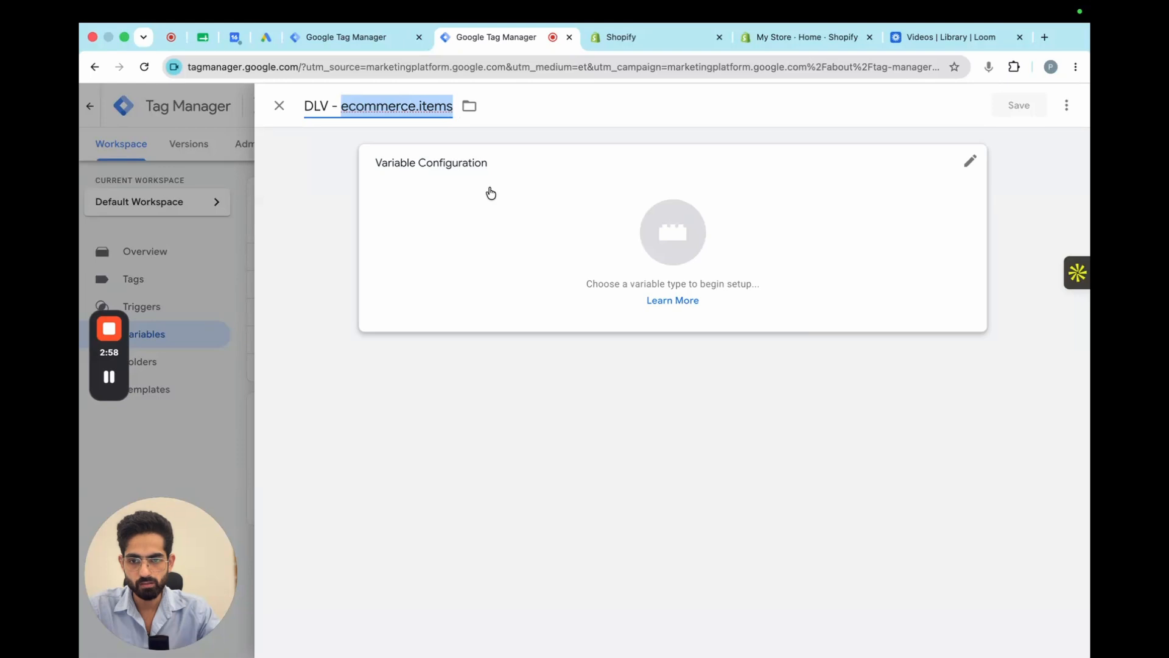
left_click(587, 242)
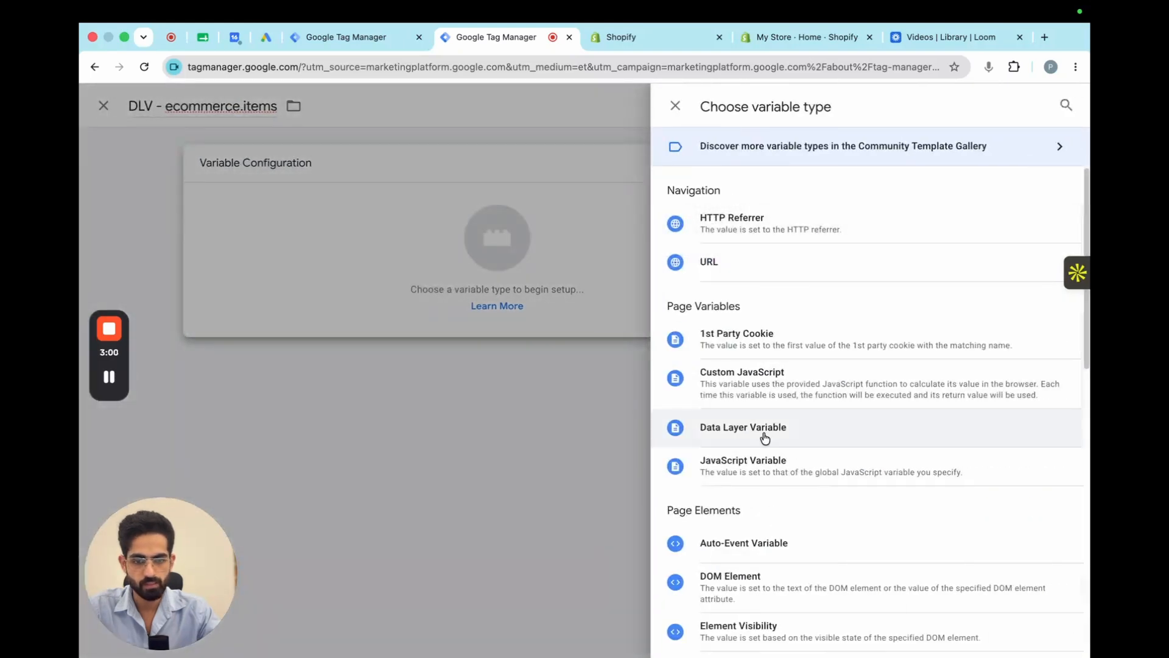
left_click(765, 434)
left_click(427, 302)
key("ctrl+v")
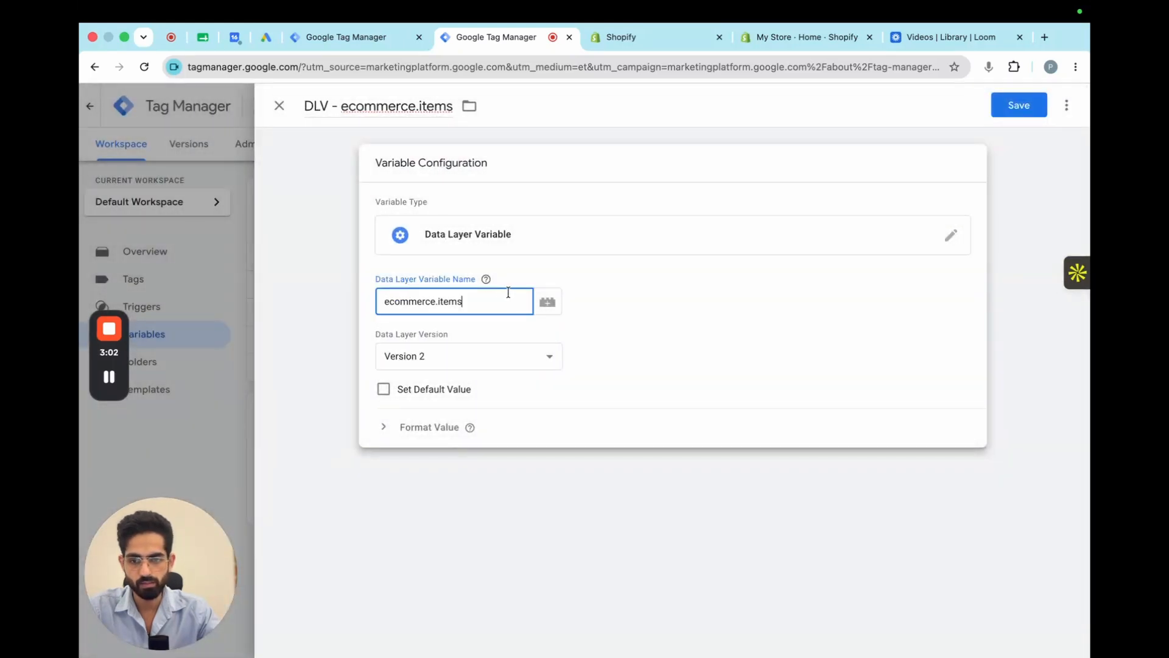
left_click_drag(488, 302, 367, 306)
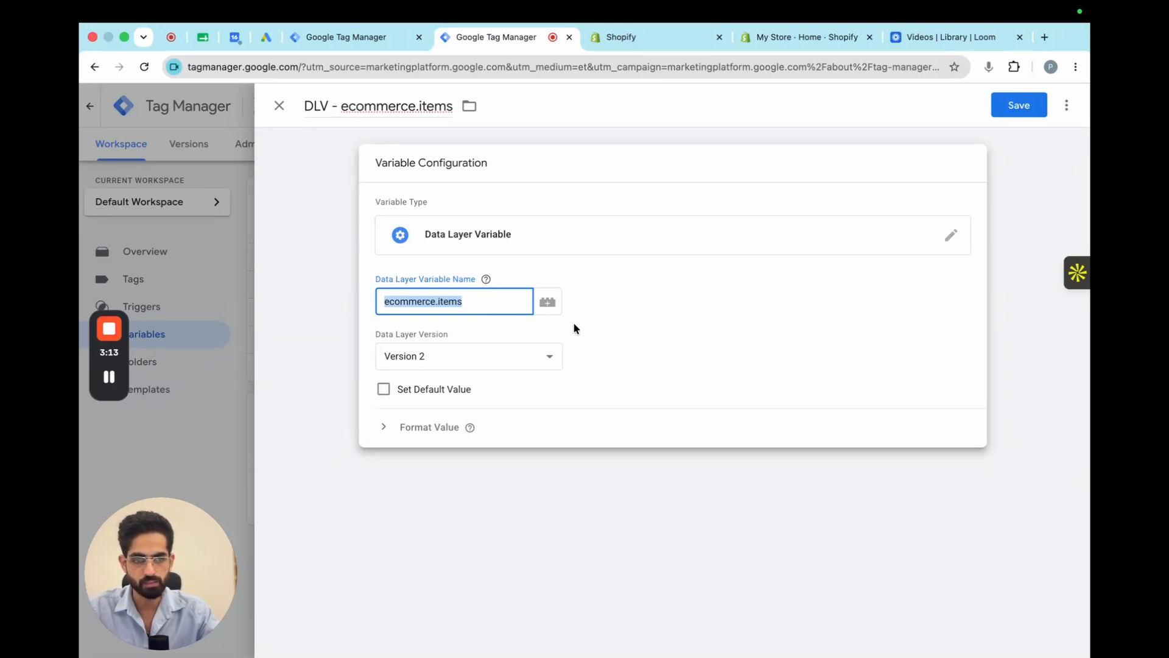
left_click(1014, 113)
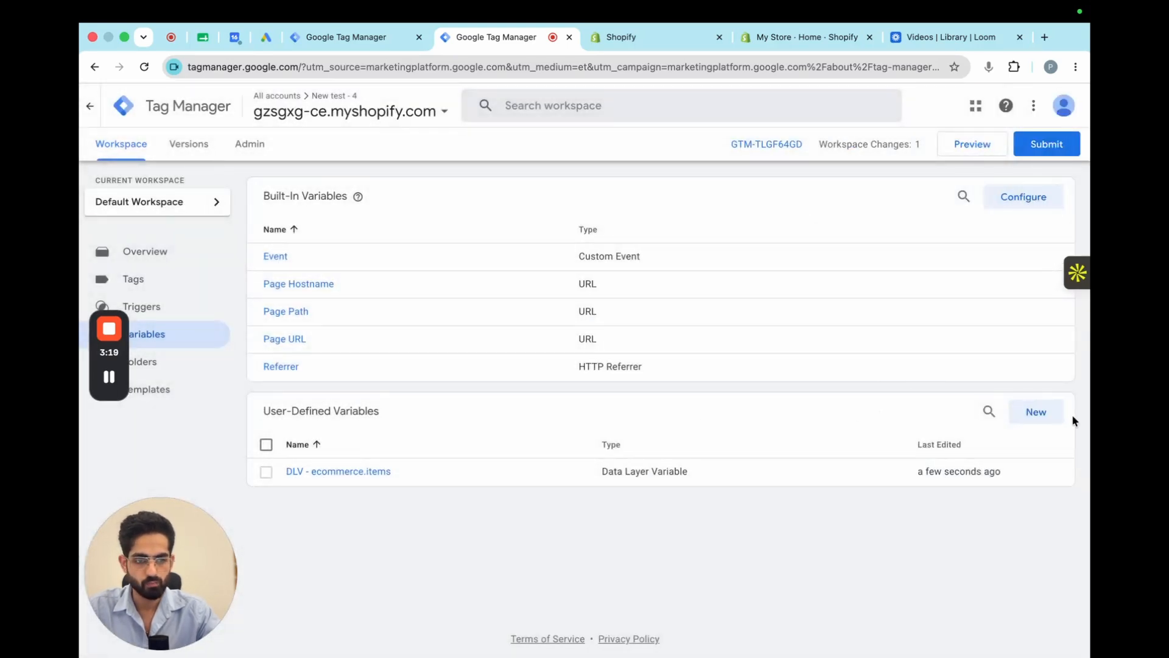
- Create another user-defined variable and name it "DLV - ecommerce.value"
left_click(1039, 413)
double_click(361, 106)
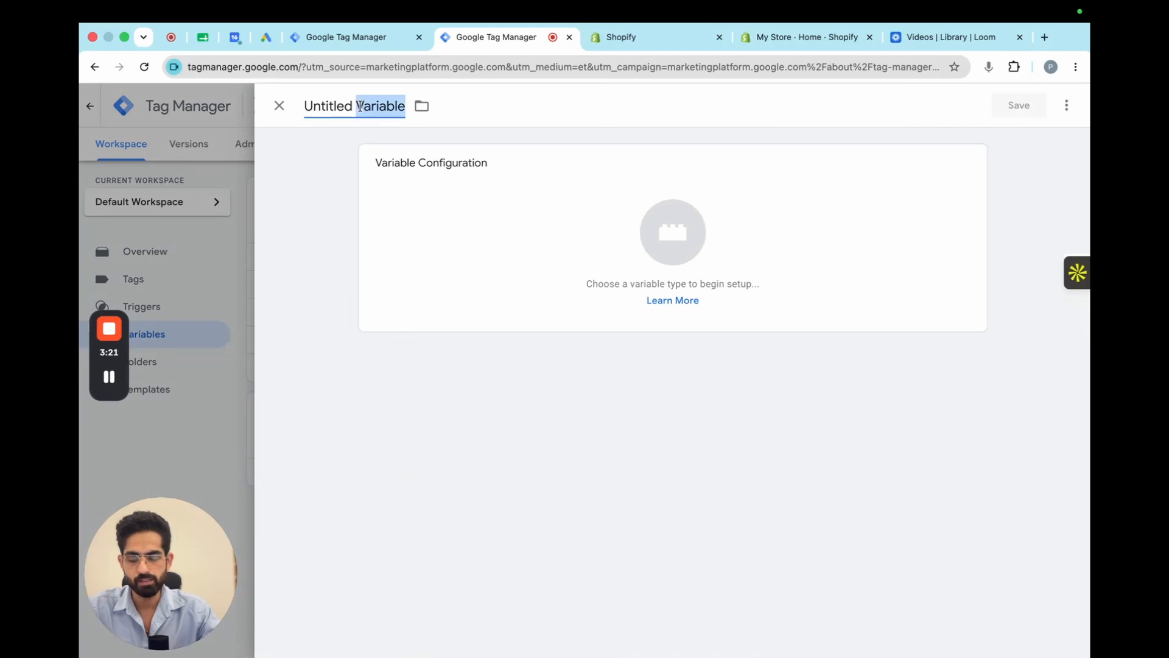
type("DLV -")
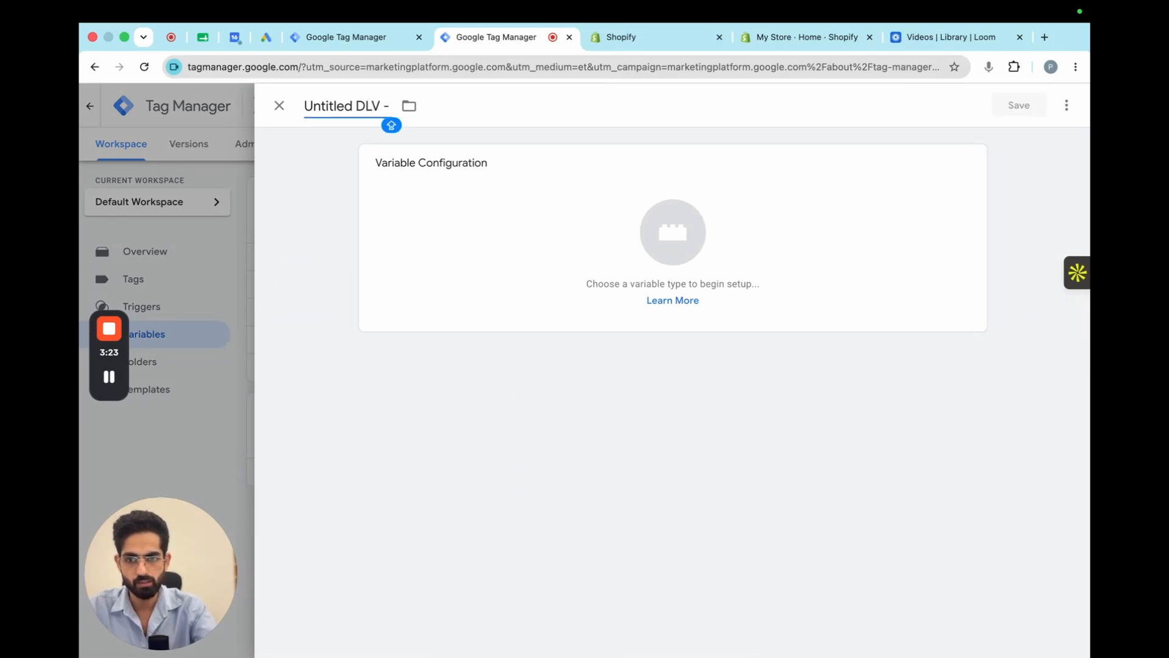
key("BackSpace")
key("BackSpace")
key("BackSpace")
key("BackSpace")
key("BackSpace")
key("BackSpace")
key("BackSpace")
key("BackSpace")
key("BackSpace")
type("D")
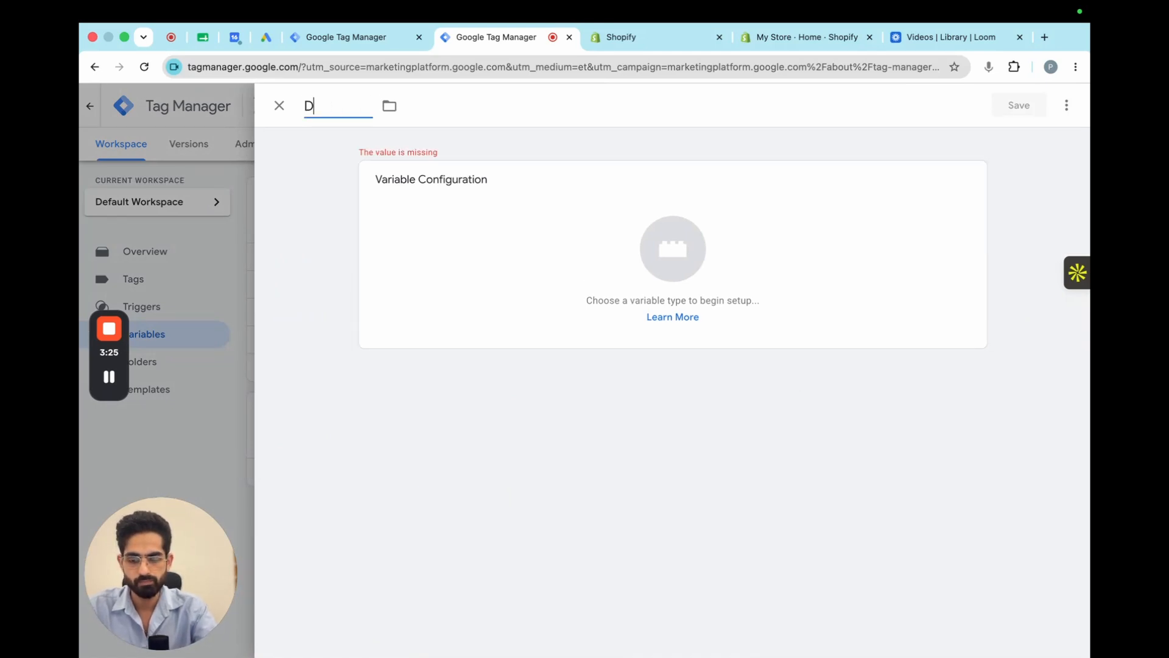
type("LV - ecommerce.")
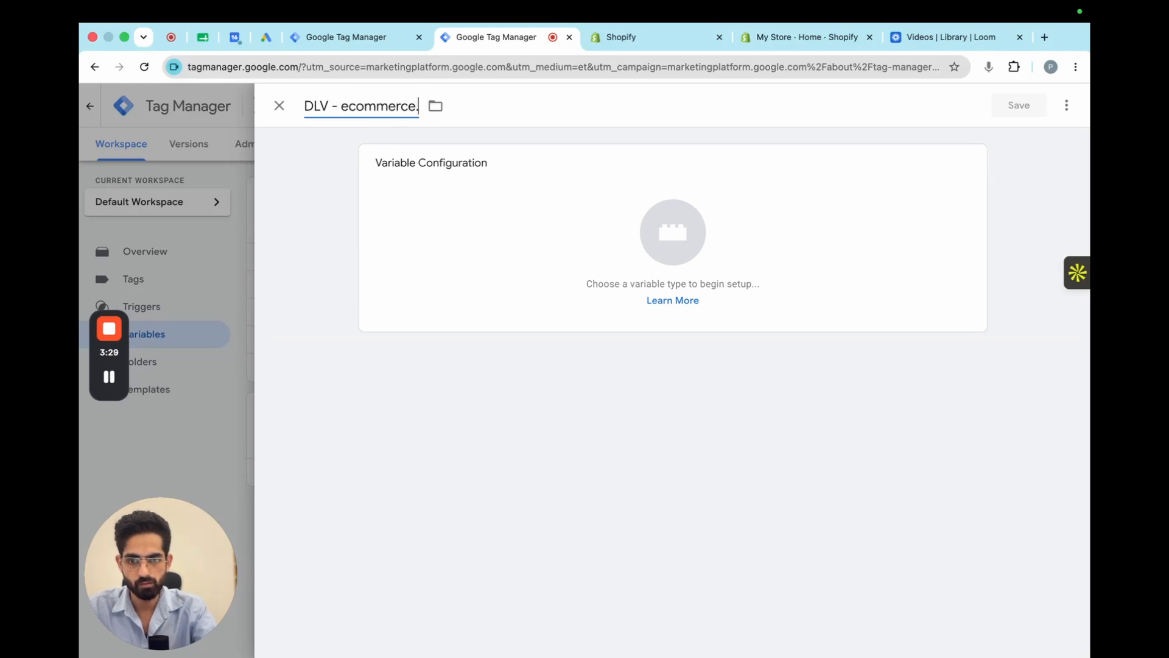
type(".value")
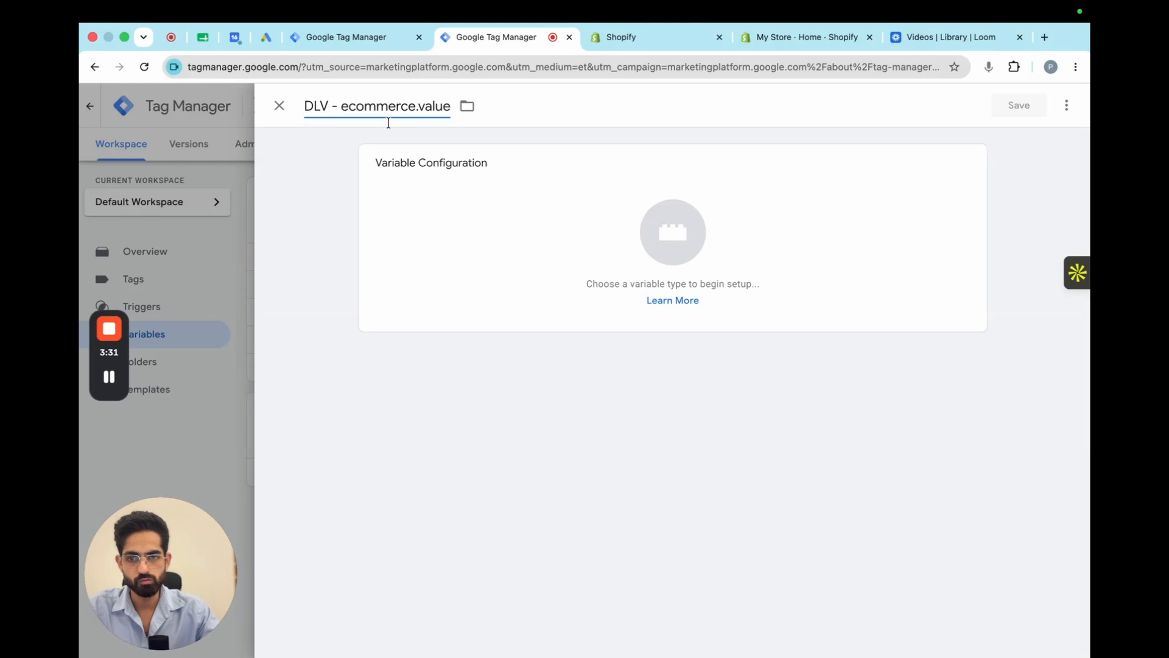
- Configure the variable as a Data Layer Variable with the data layer variable name ecommerce.value, and save it
left_click(487, 240)
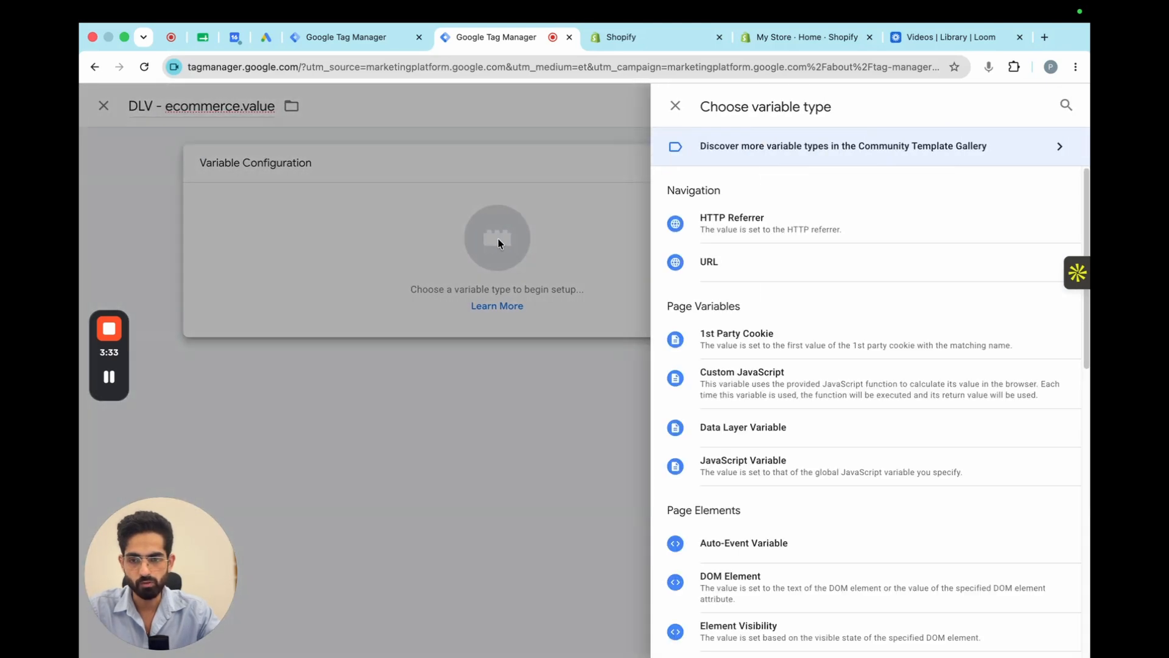
left_click(771, 427)
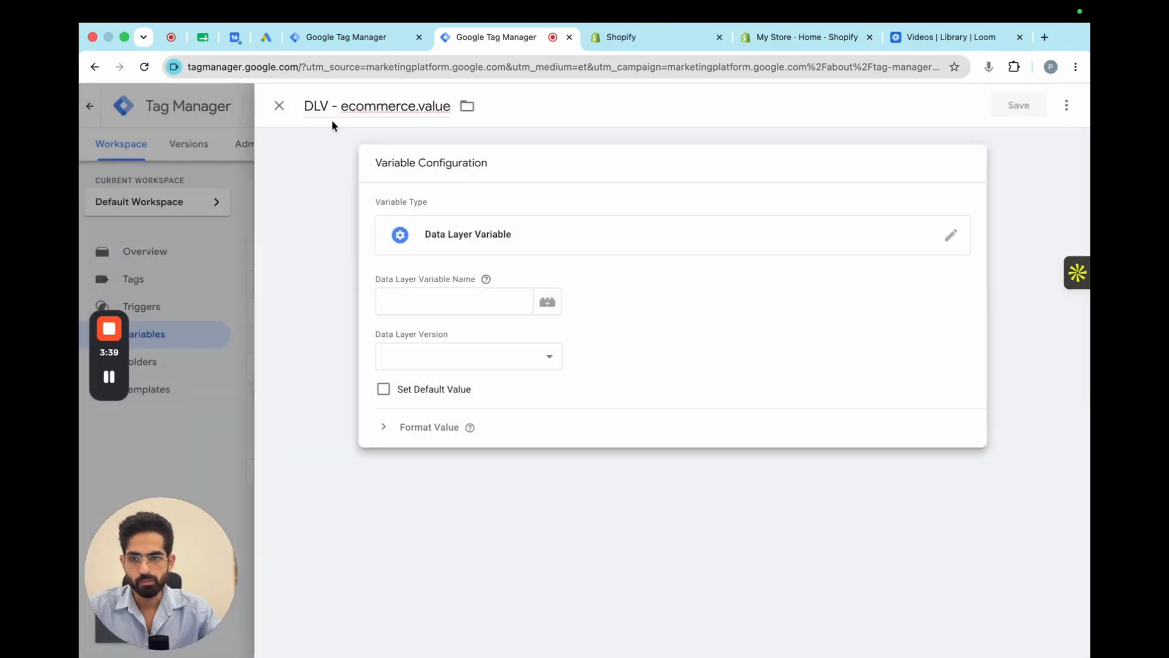
left_click(343, 107)
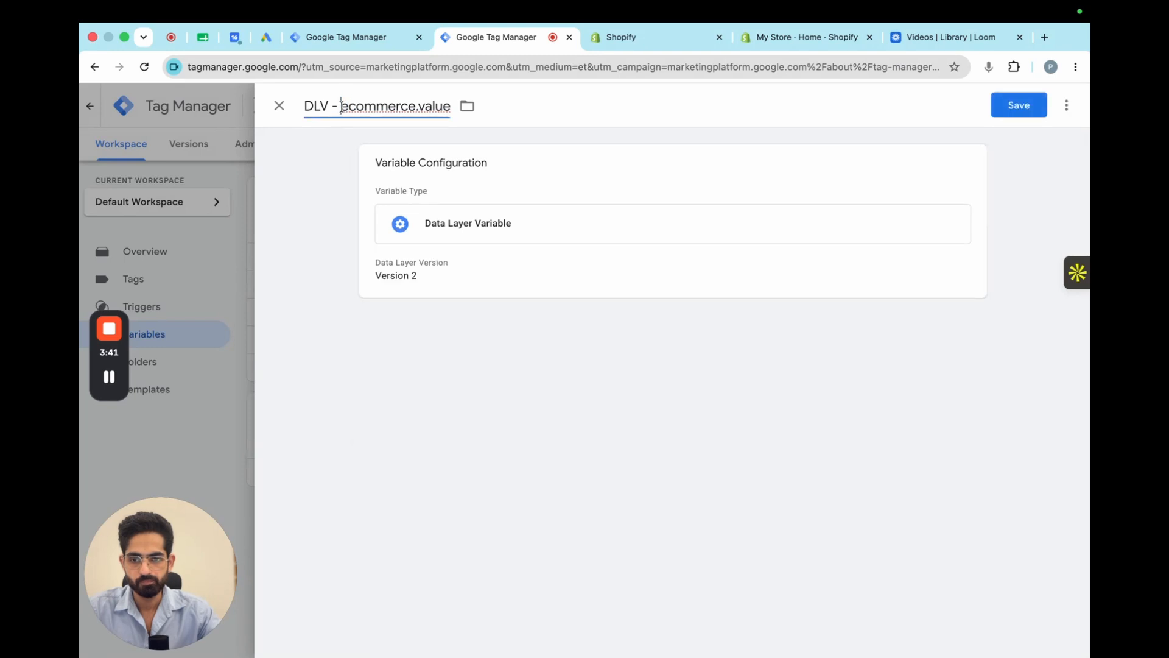
left_click_drag(342, 107, 464, 105)
key("super+c")
left_click(512, 223)
left_click(473, 297)
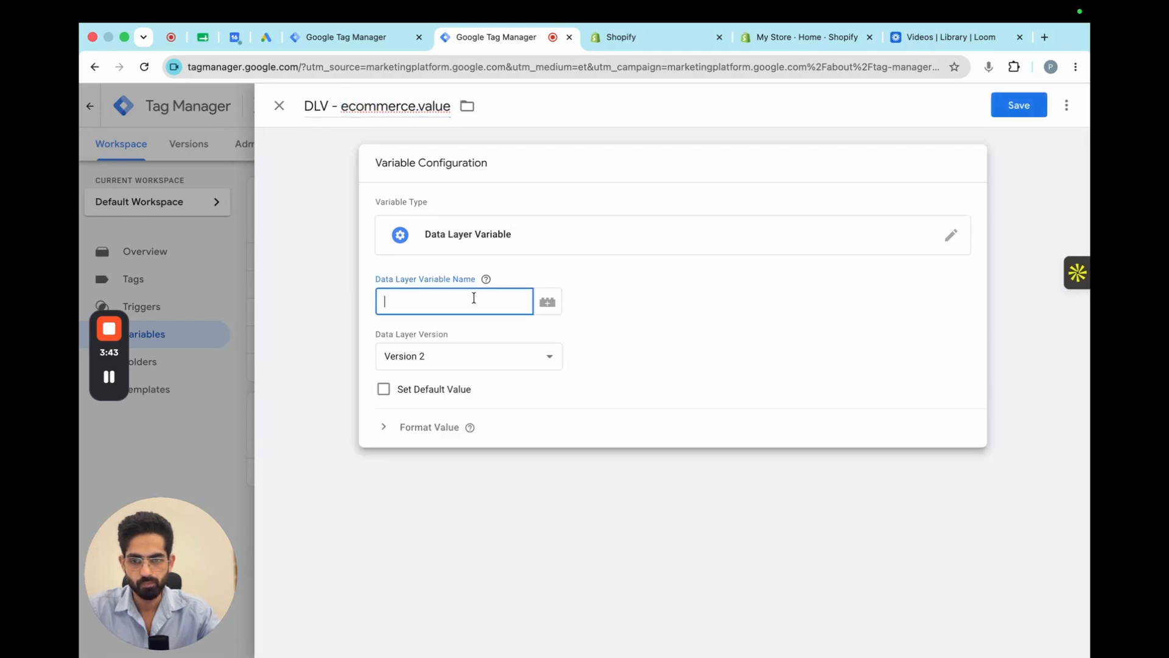
key("super+v")
left_click(999, 110)
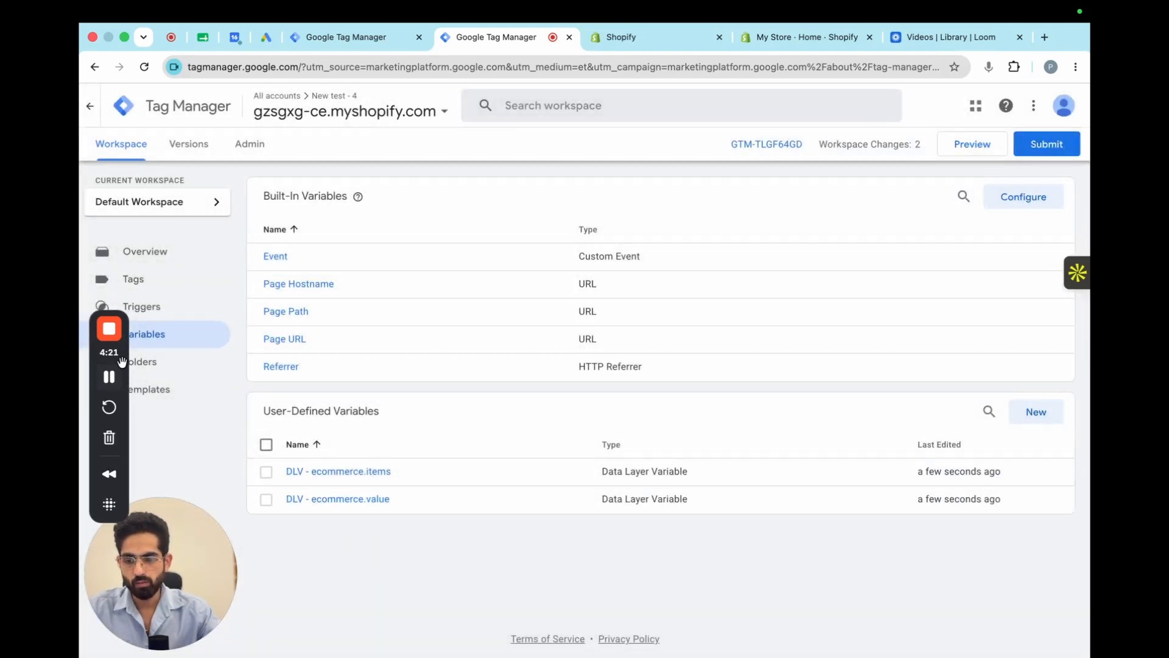
- Create a new trigger in the container and name it "Event - Remarketing trigger"
left_click_drag(127, 366, 963, 368)
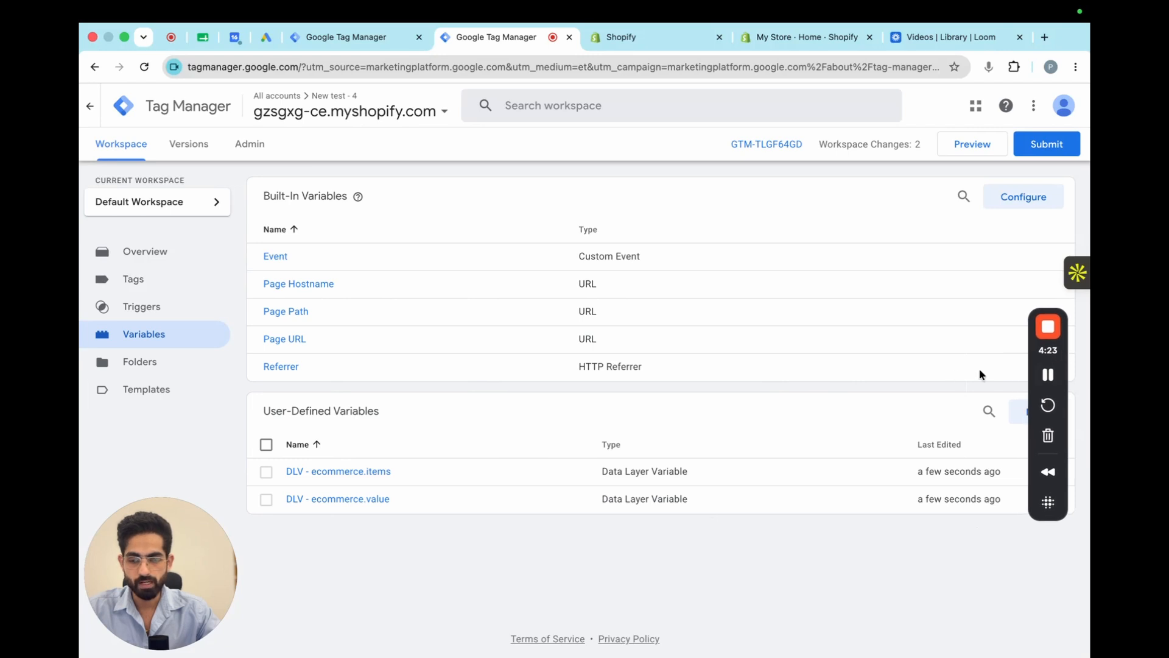
left_click(144, 307)
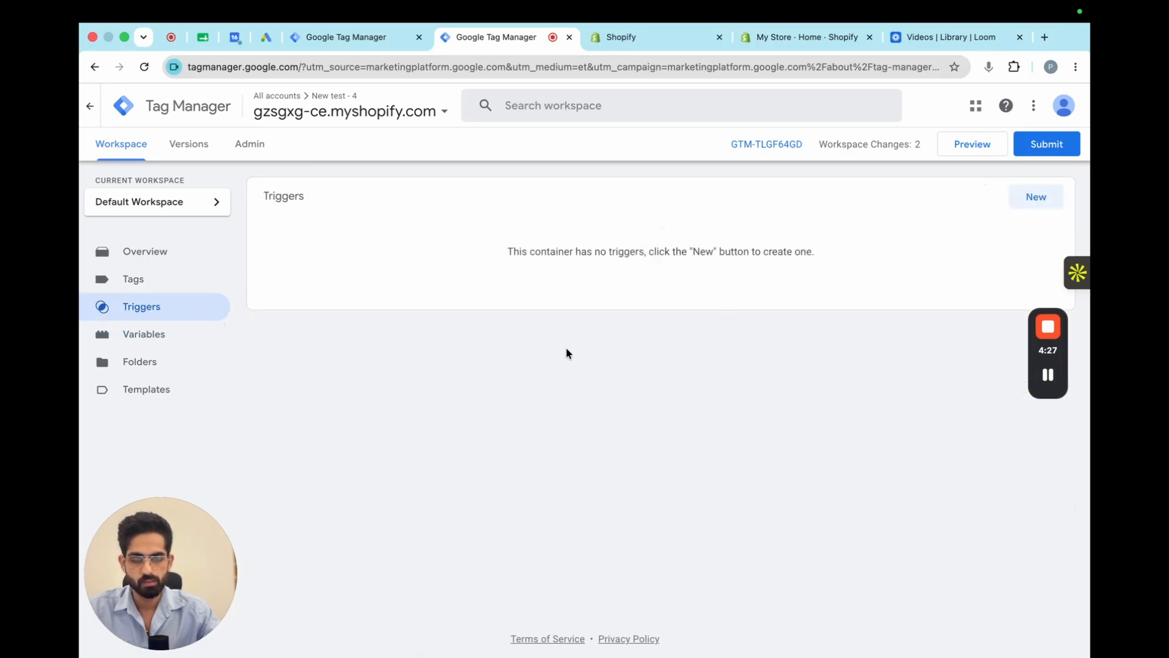
left_click(1043, 203)
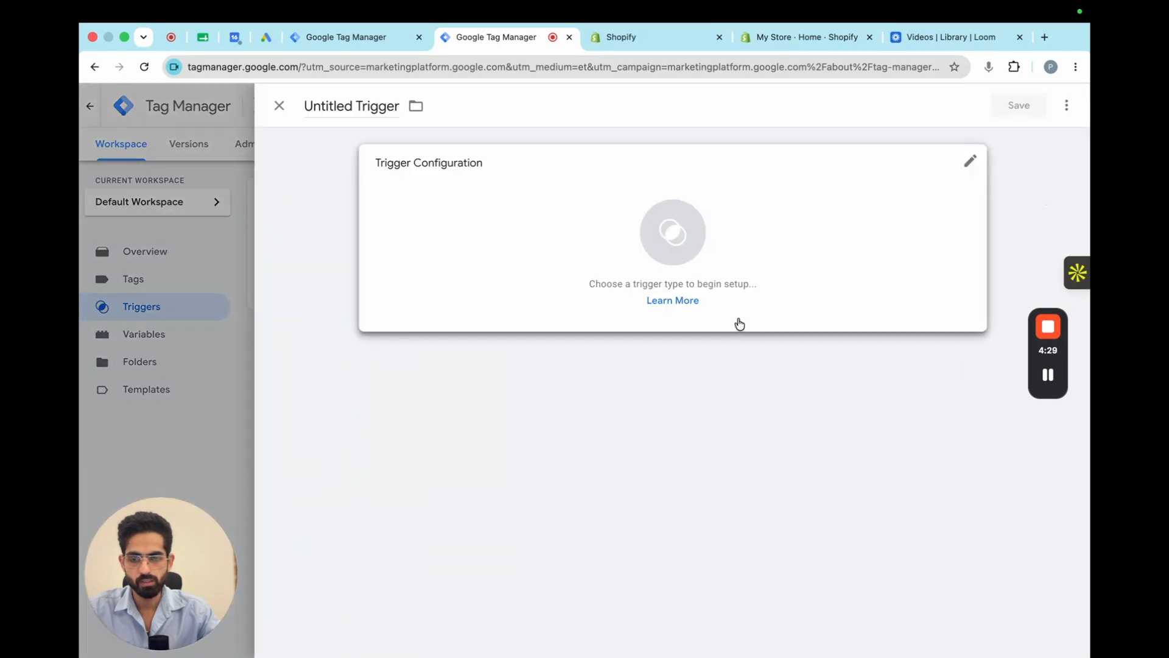
left_click(338, 97)
type("E")
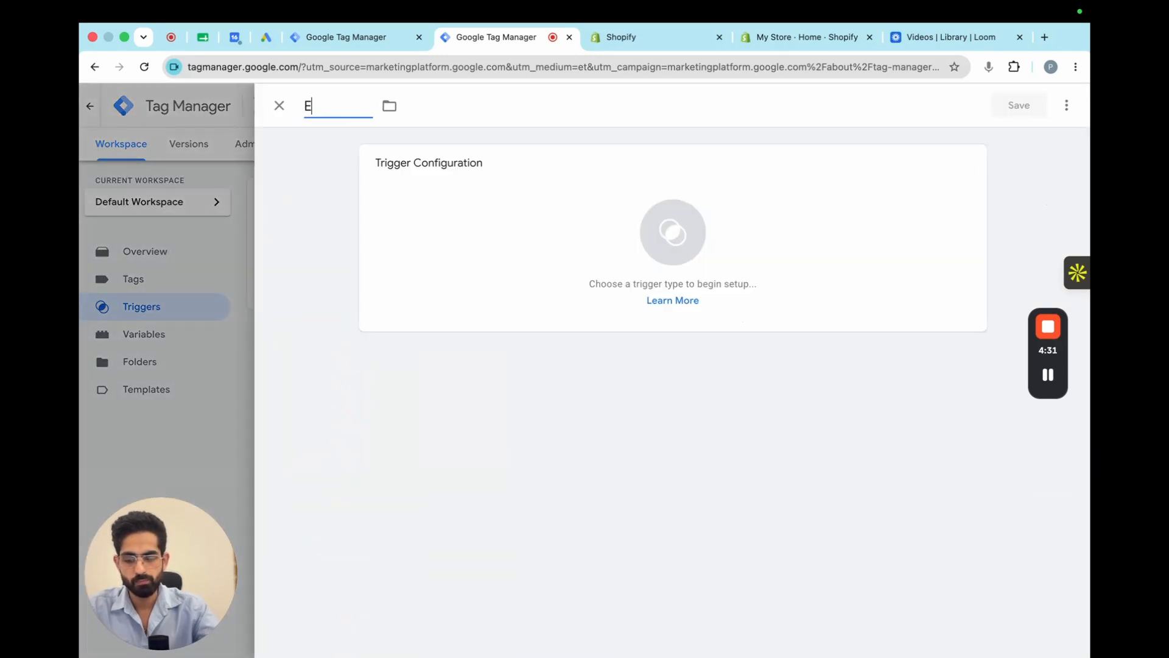
type("even - R")
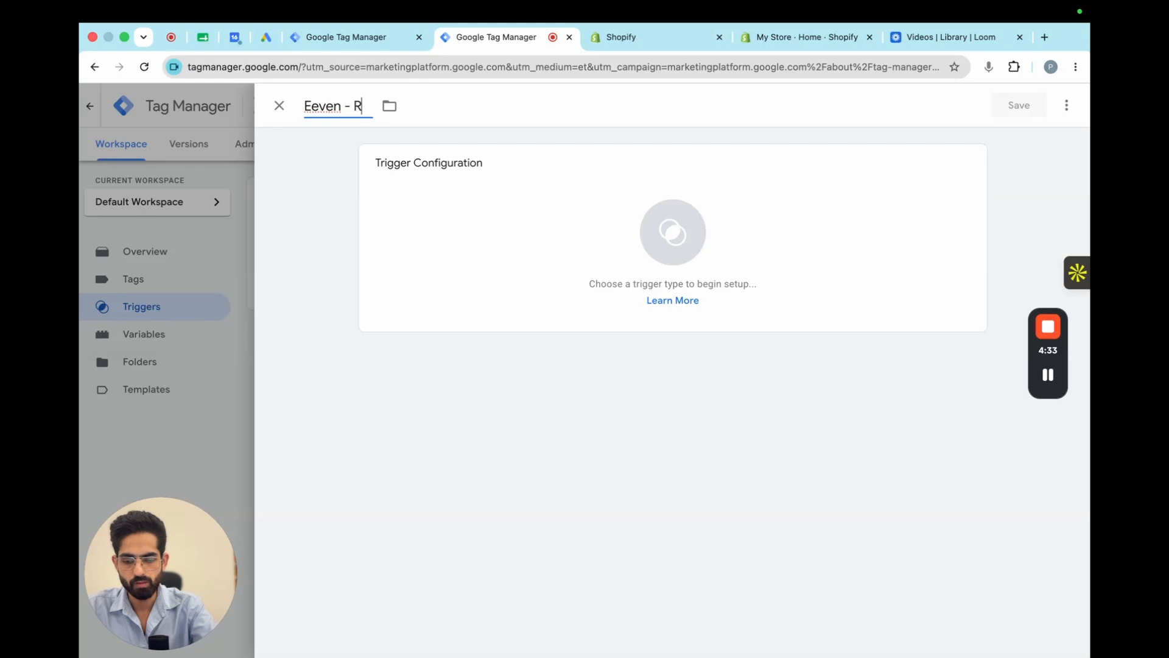
type("emarketing")
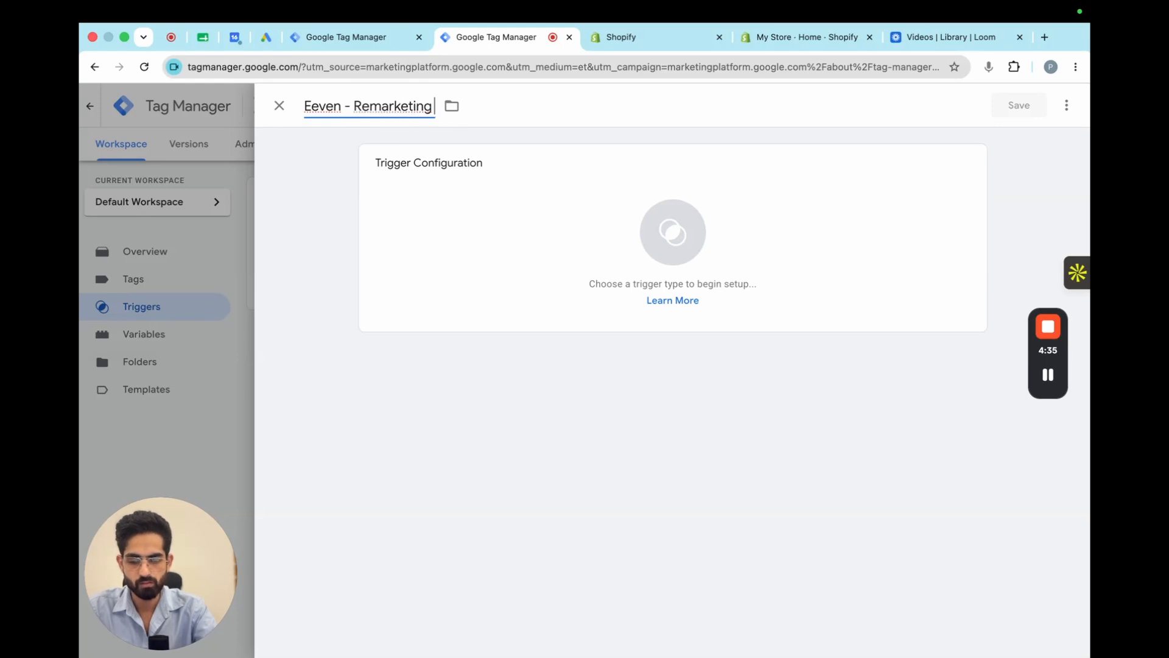
type(" trigger")
double_click(315, 105)
type("Ee")
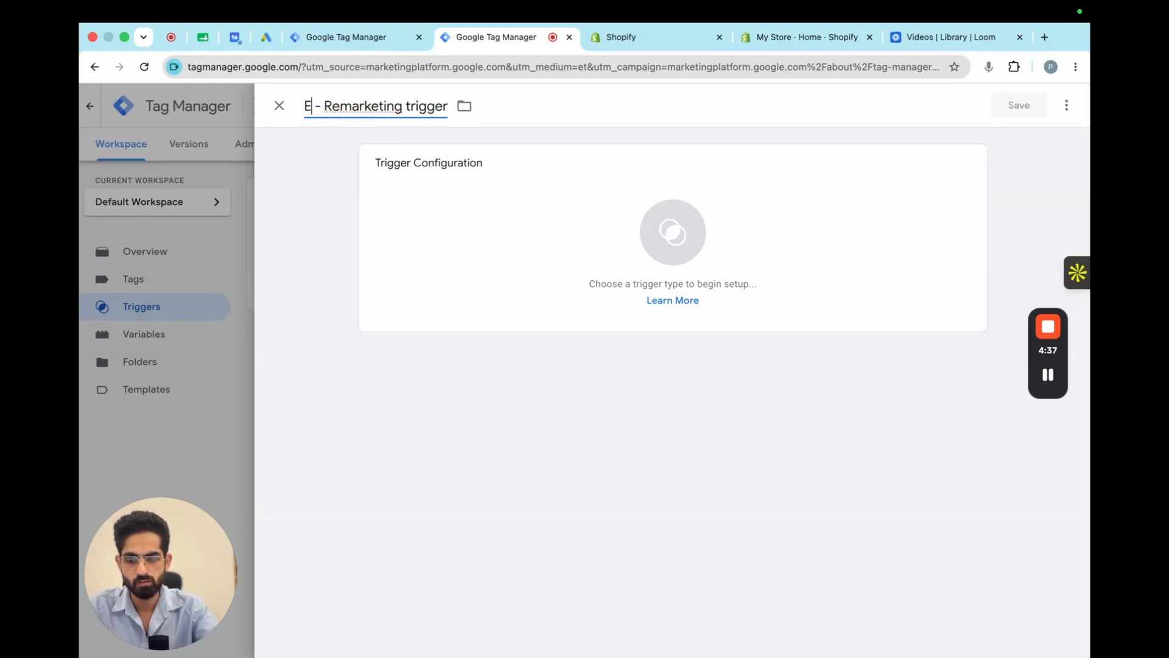
key("BackSpace")
type("vent")
- Set the new trigger's type to Custom Event
left_click(396, 182)
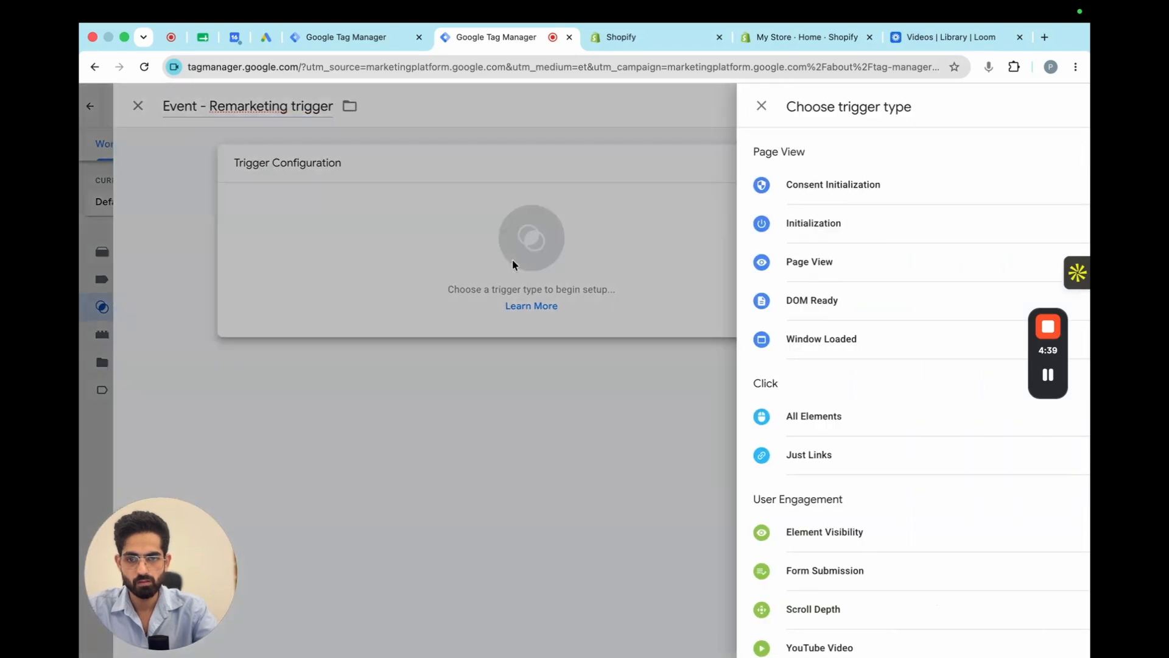
scroll(855, 381, "down", 1)
scroll(859, 387, "down", 4)
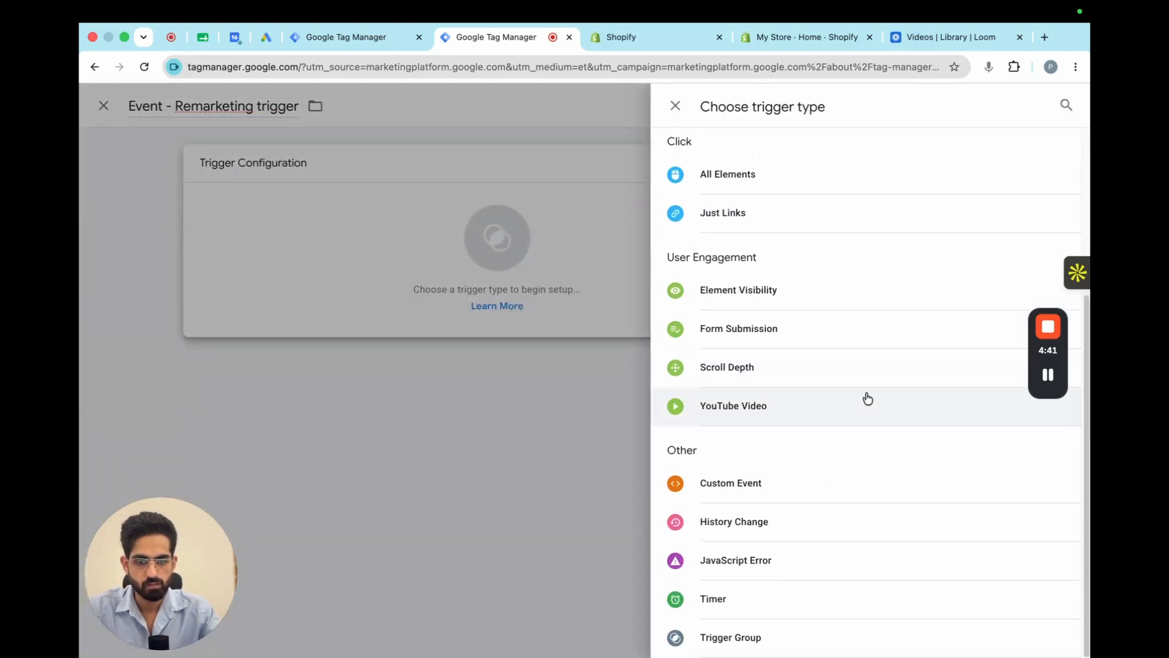
left_click(761, 479)
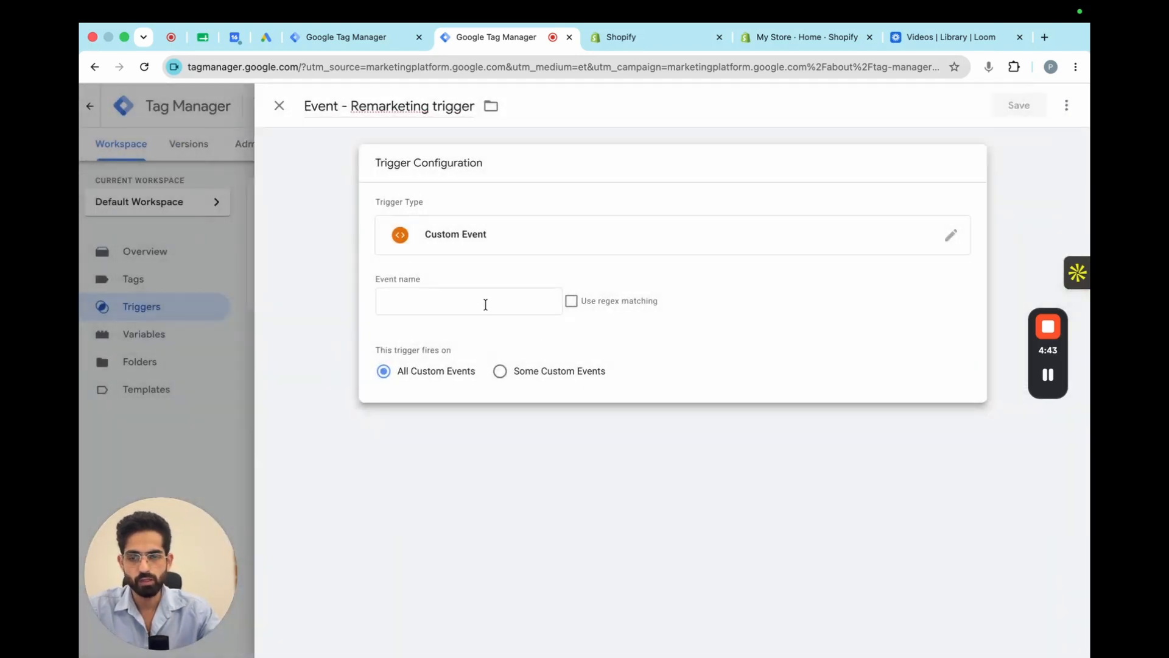
- Open the existing "Event - Remarketing" trigger in the other Google Tag Manager container for editing and select its full event name expression for copying
left_click(346, 38)
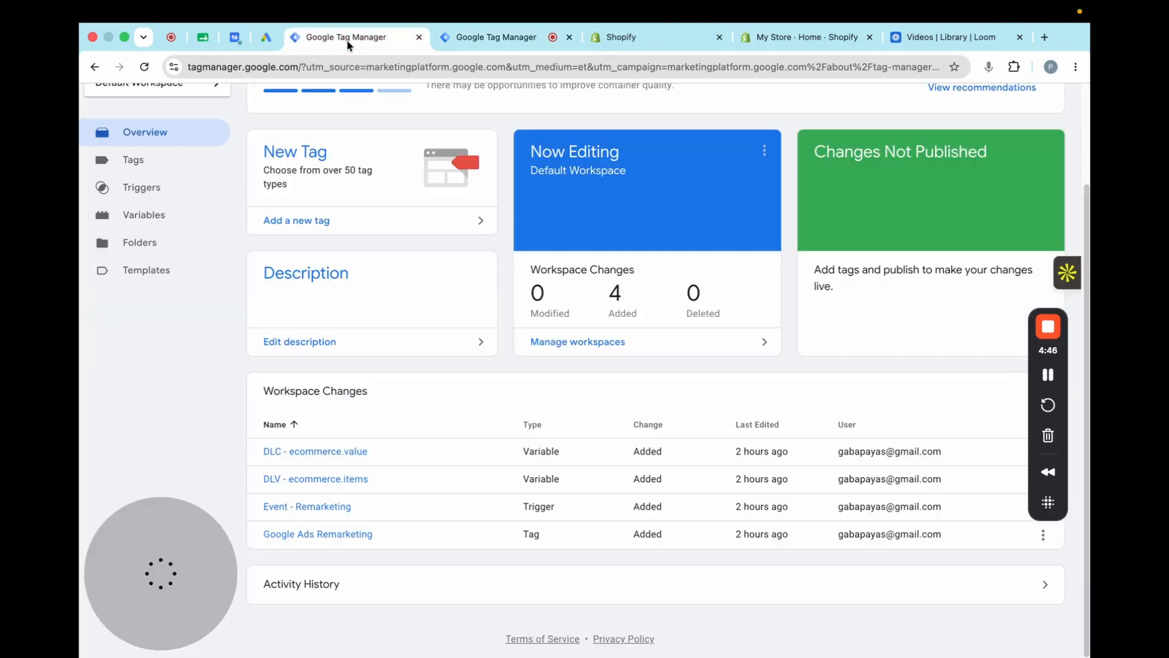
left_click(332, 509)
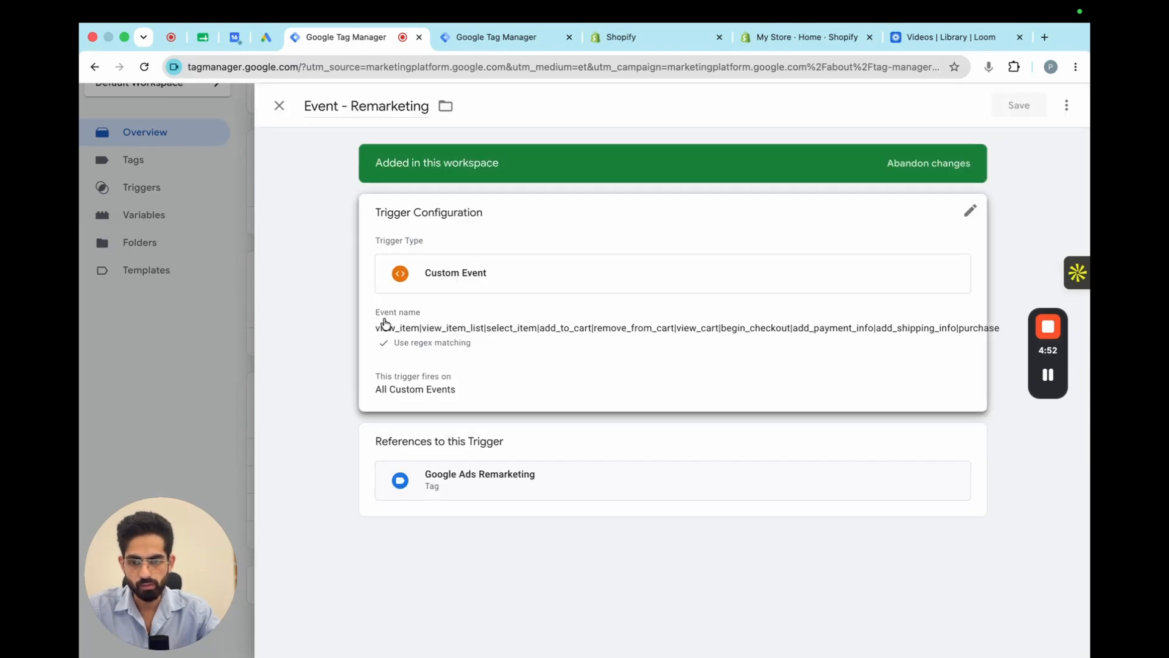
left_click(970, 211)
triple_click(453, 357)
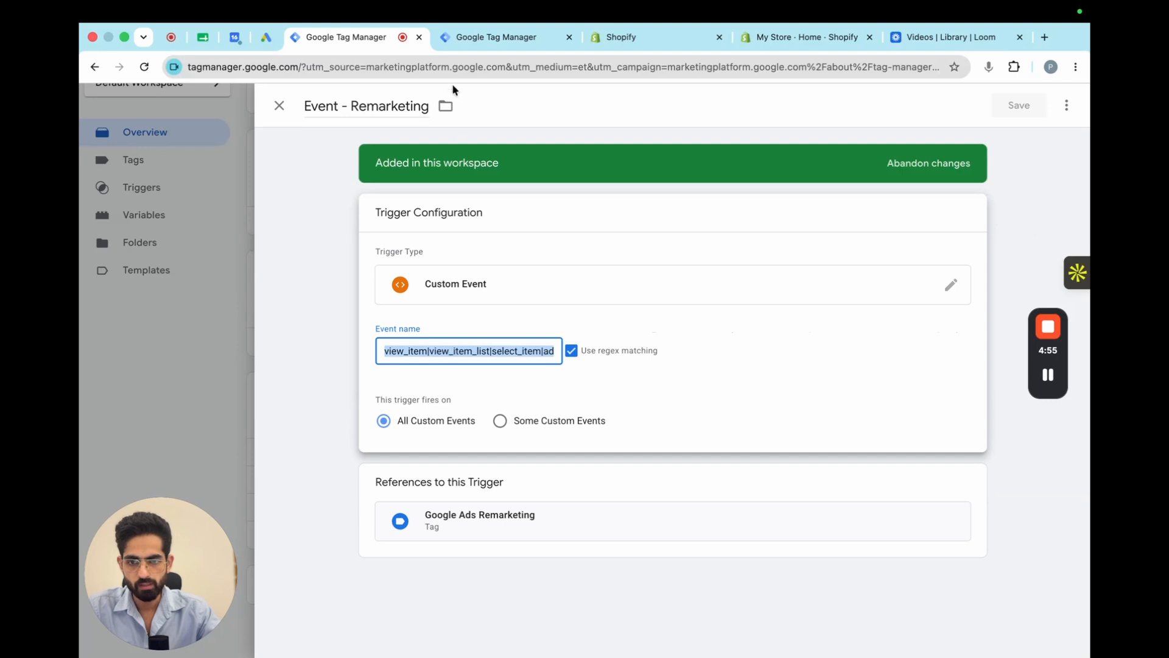
- Set the new trigger's event name to view_item|view_item_list|select_item|add_to_cart|remove_from_cart|view_cart|begin_checkout|add_payment_info|add_shipping_info|purchase with regex matching, and save the trigger
left_click(463, 37)
left_click_drag(434, 303, 297, 302)
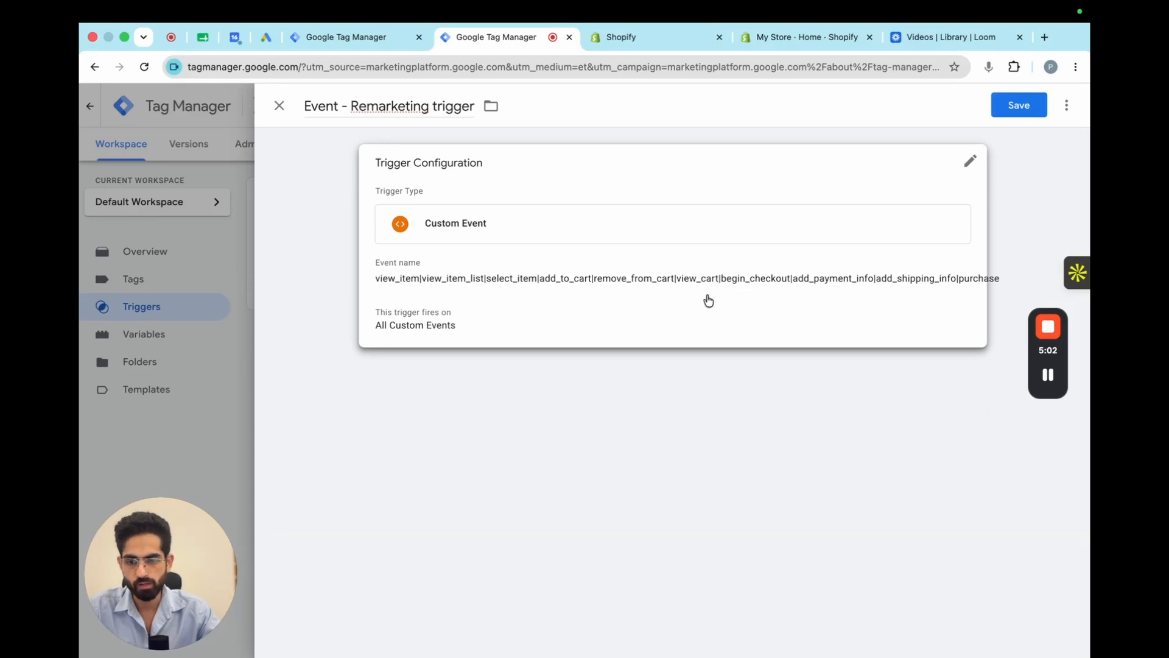
left_click(963, 183)
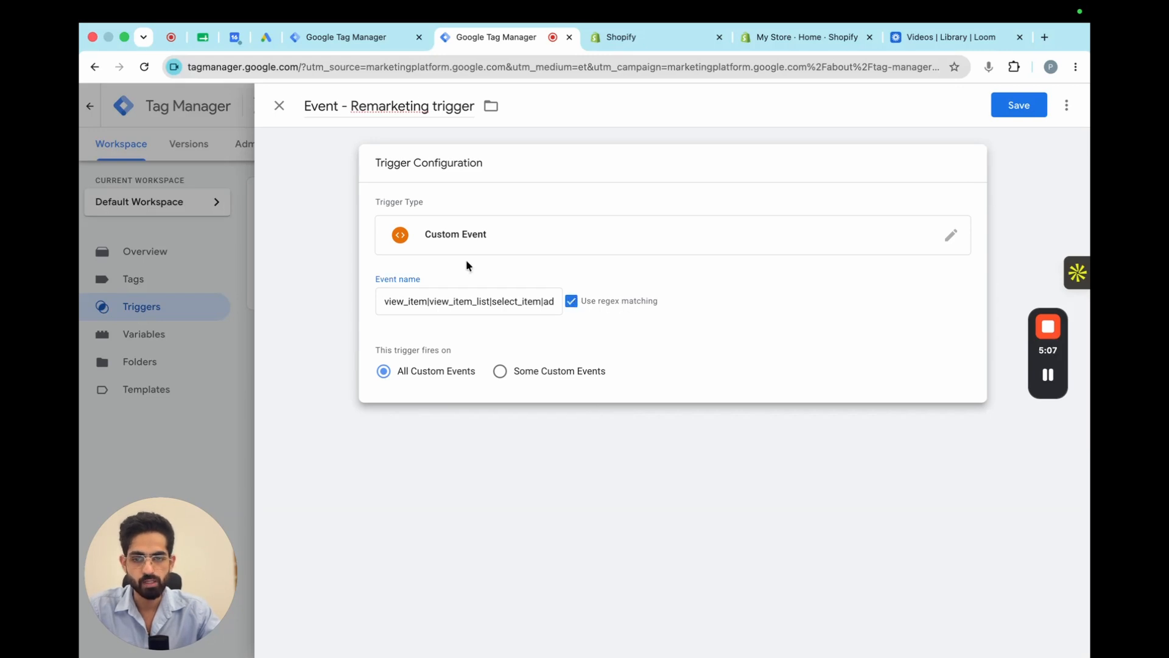
left_click_drag(389, 298, 699, 312)
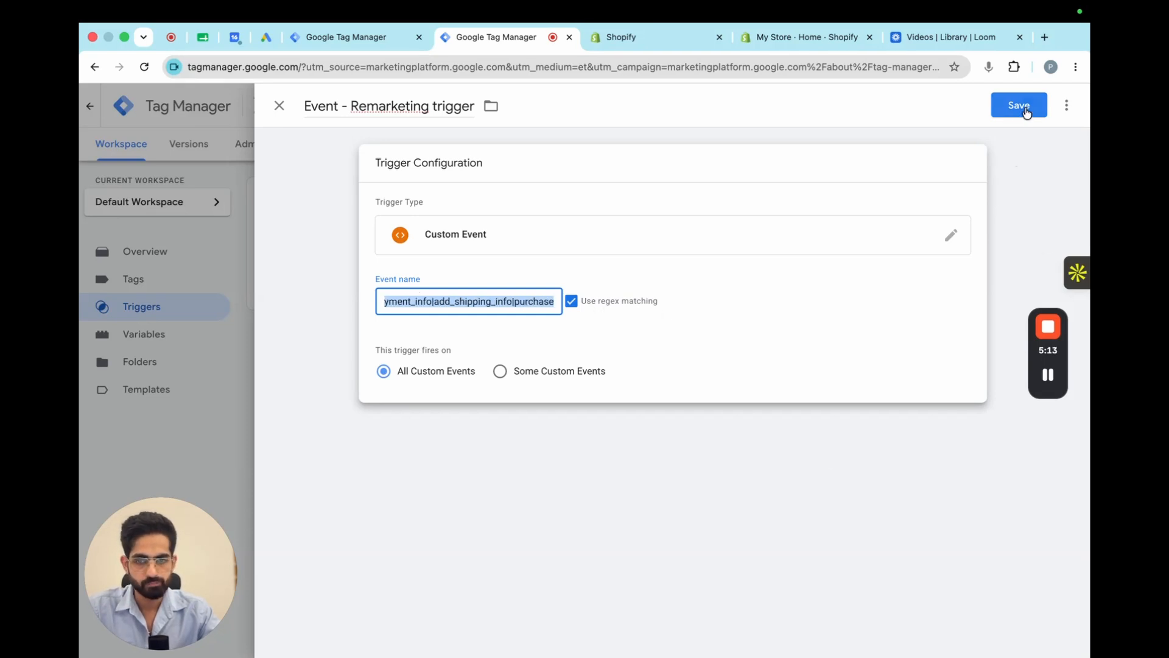
left_click(1026, 107)
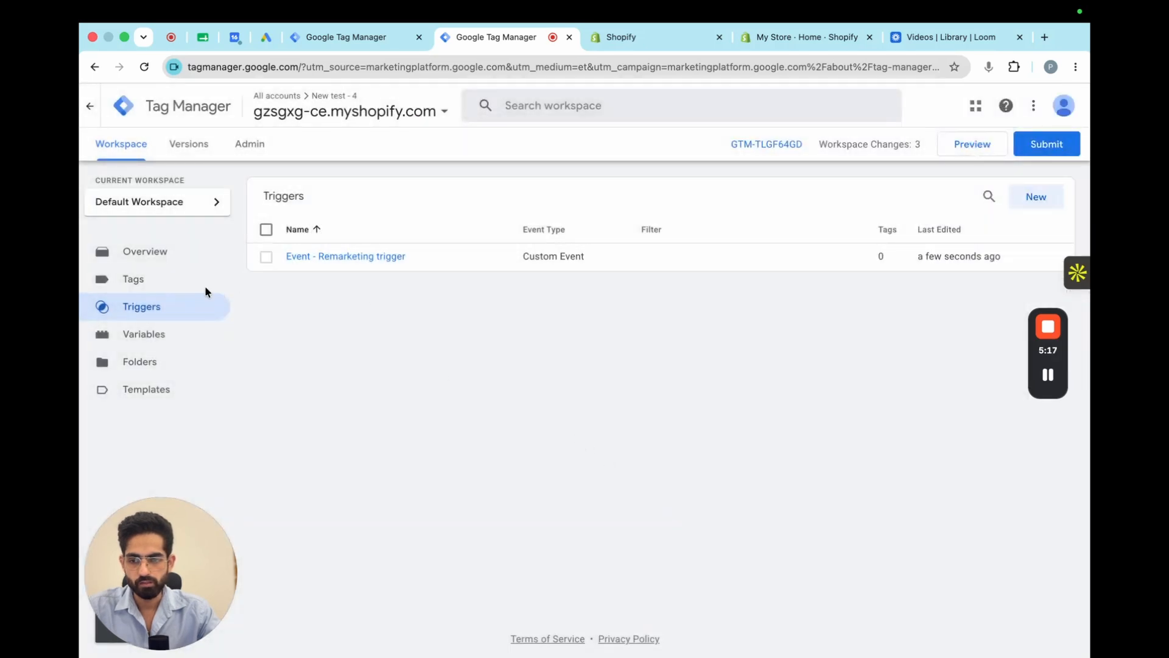
- Create a new tag in the container and name it "Remarketing tag"
left_click(136, 282)
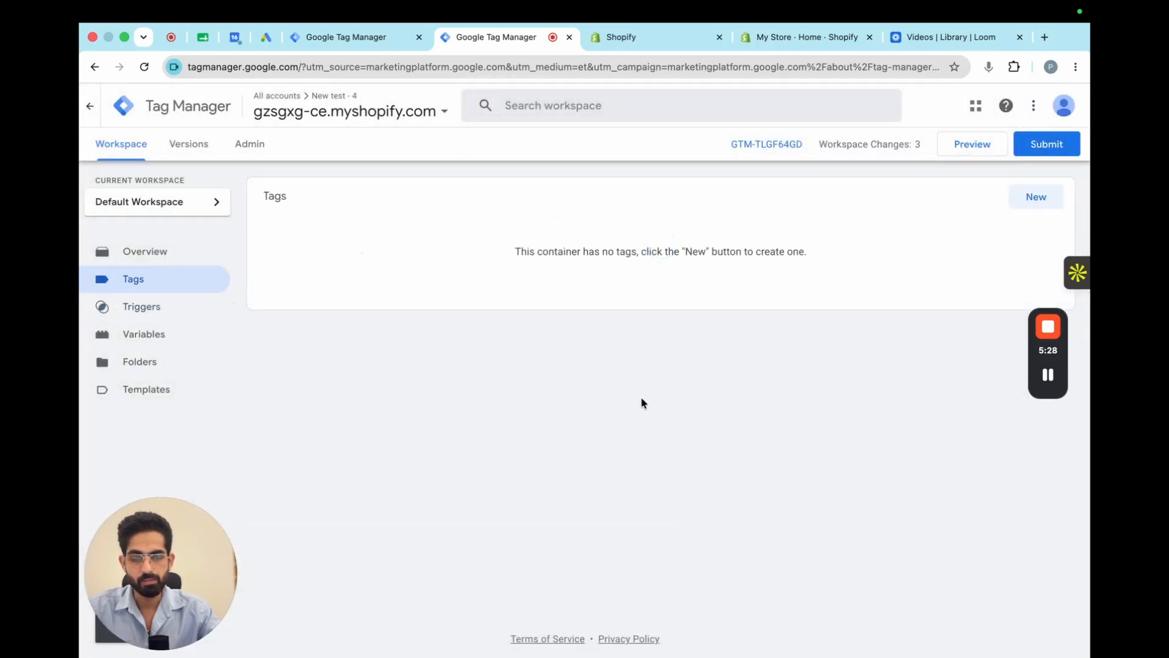
left_click(1041, 191)
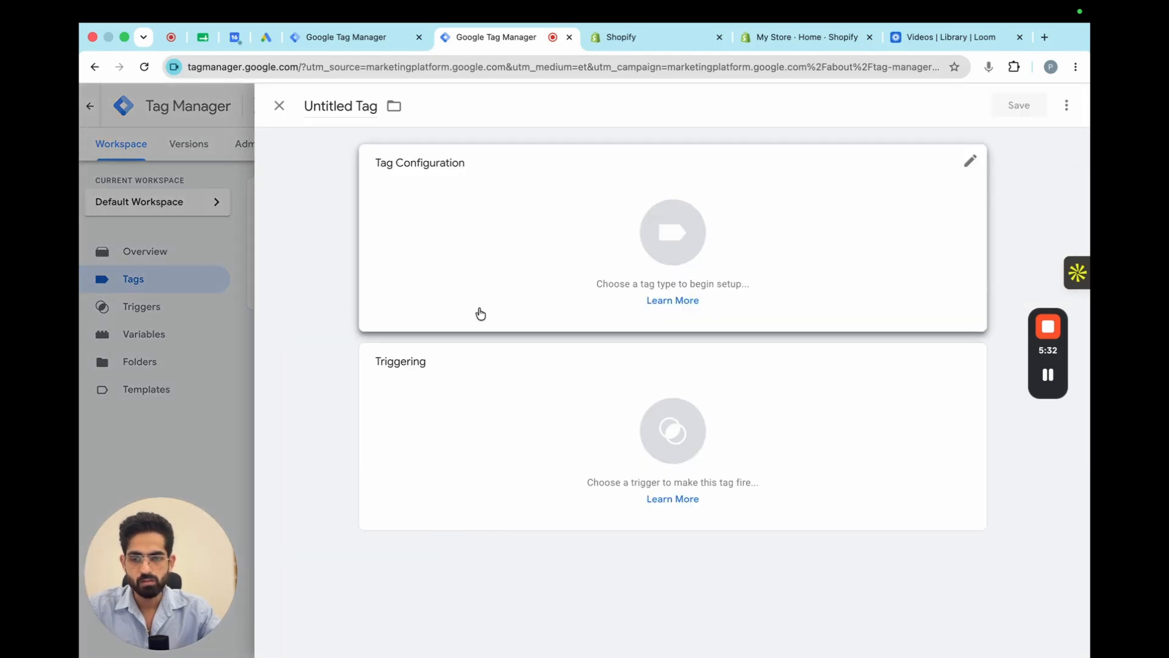
left_click(336, 111)
key("Caps_Lock")
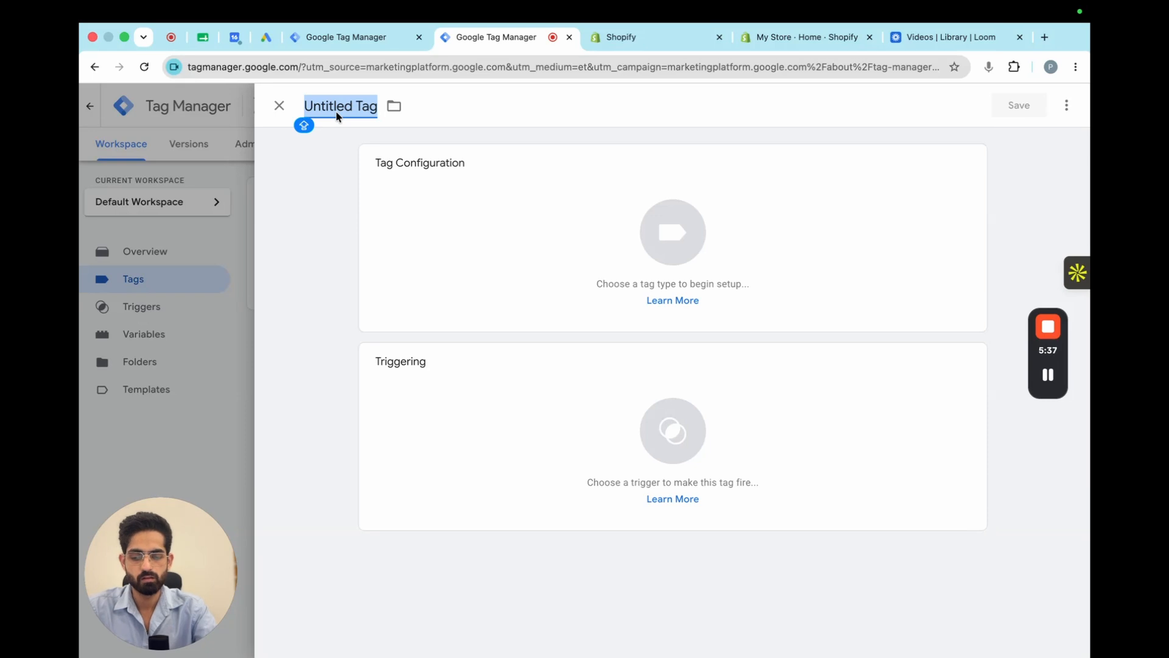
type("Remarketing tag")
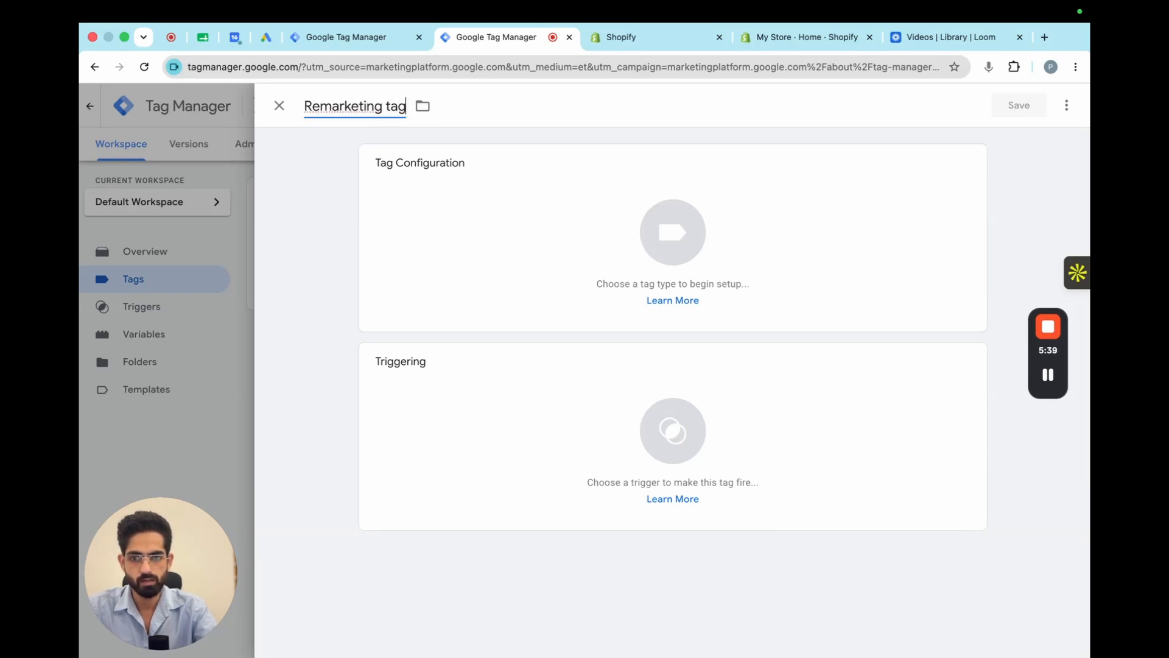
- Set the new tag's type to Google Ads Remarketing
left_click(429, 297)
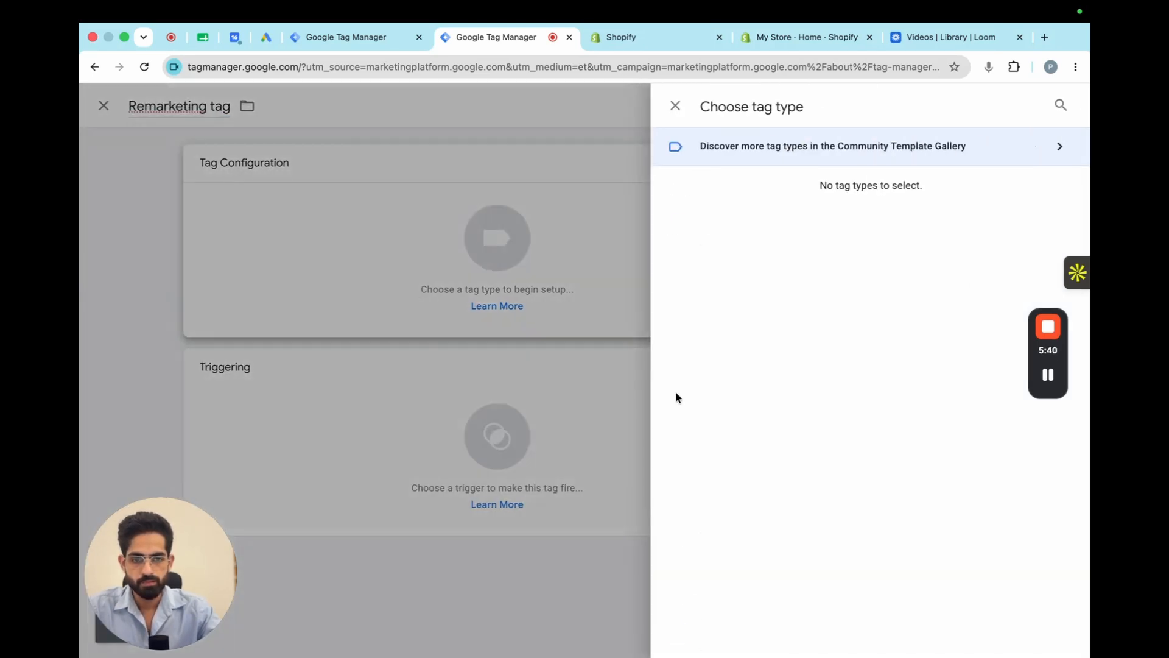
left_click(772, 268)
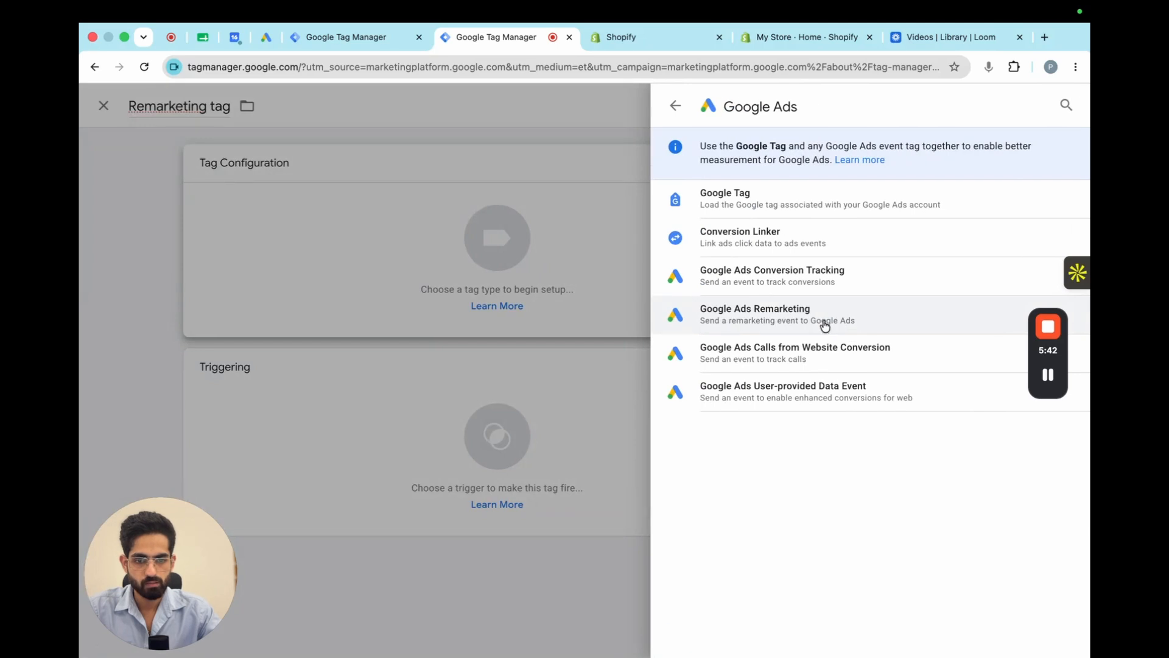
left_click(822, 321)
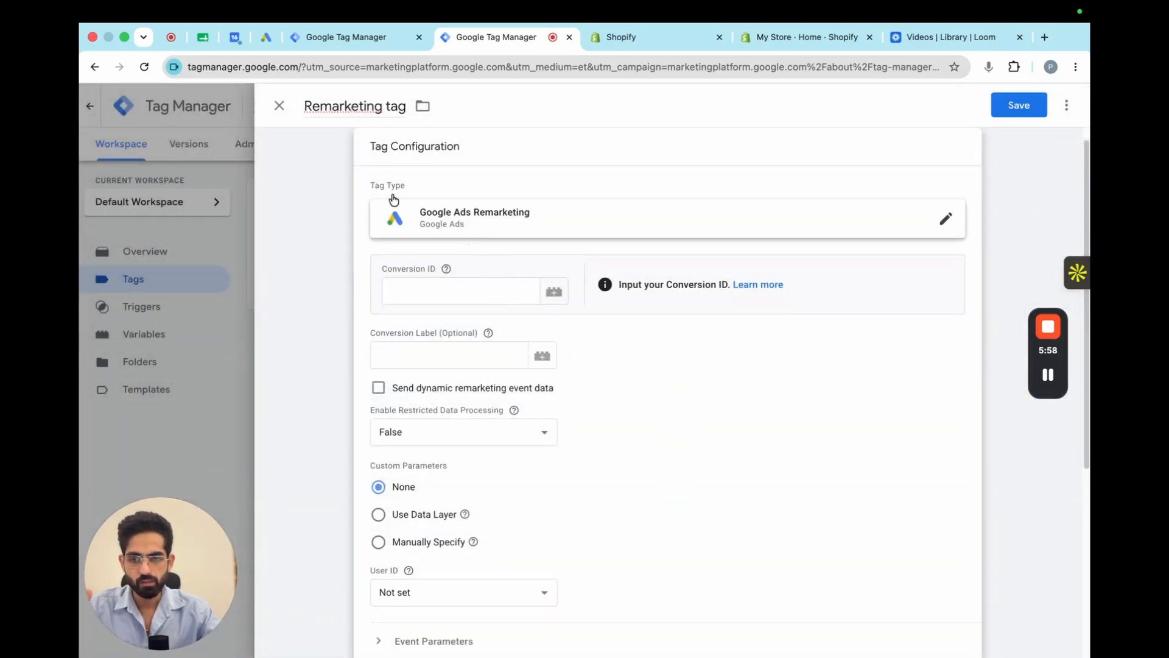
- Switch to Google Ads and open the "Purchase - Customer Events" conversion action under the Purchase goal
left_click(265, 44)
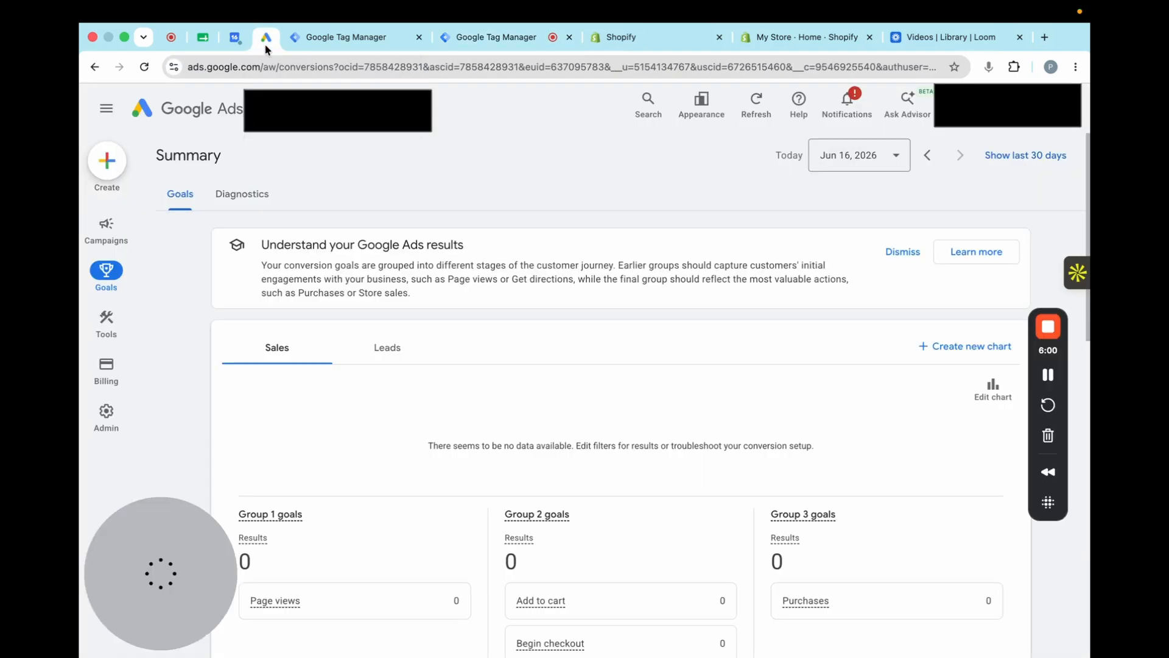
scroll(729, 466, "down", 2)
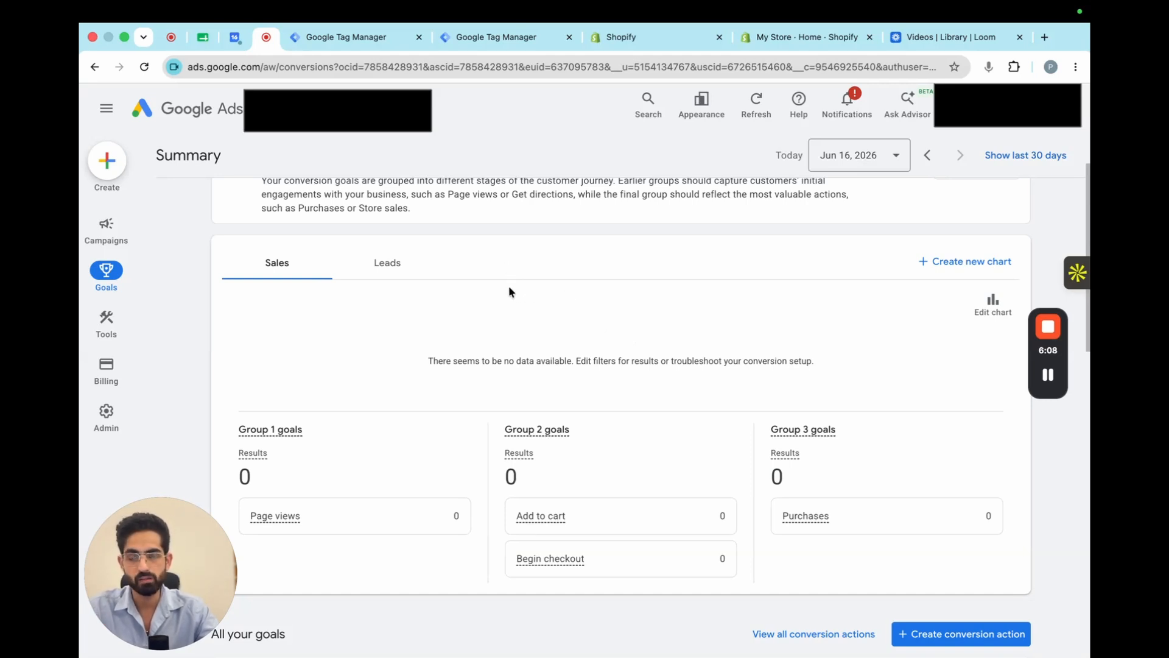
scroll(510, 287, "down", 10)
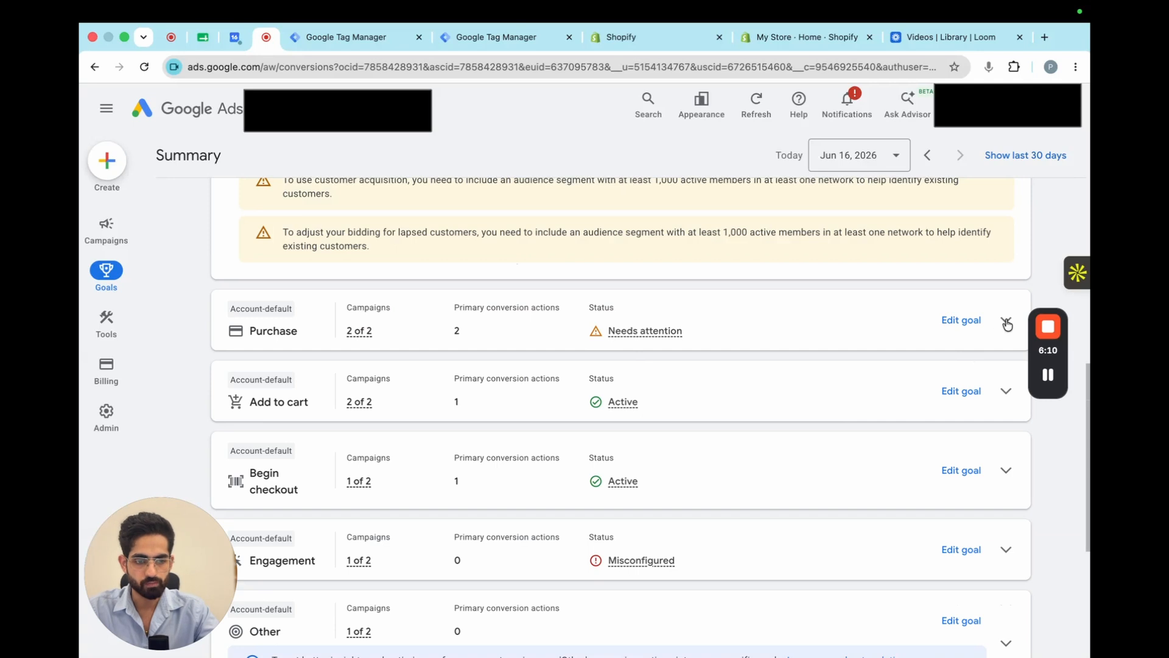
left_click(1006, 322)
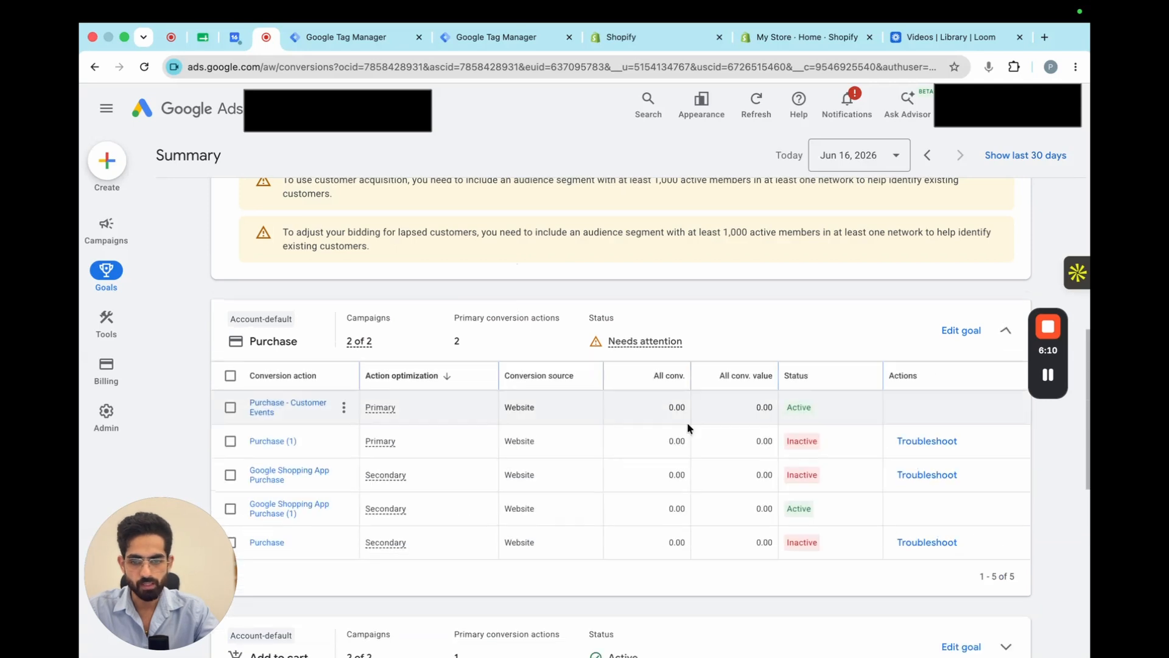
left_click(276, 409)
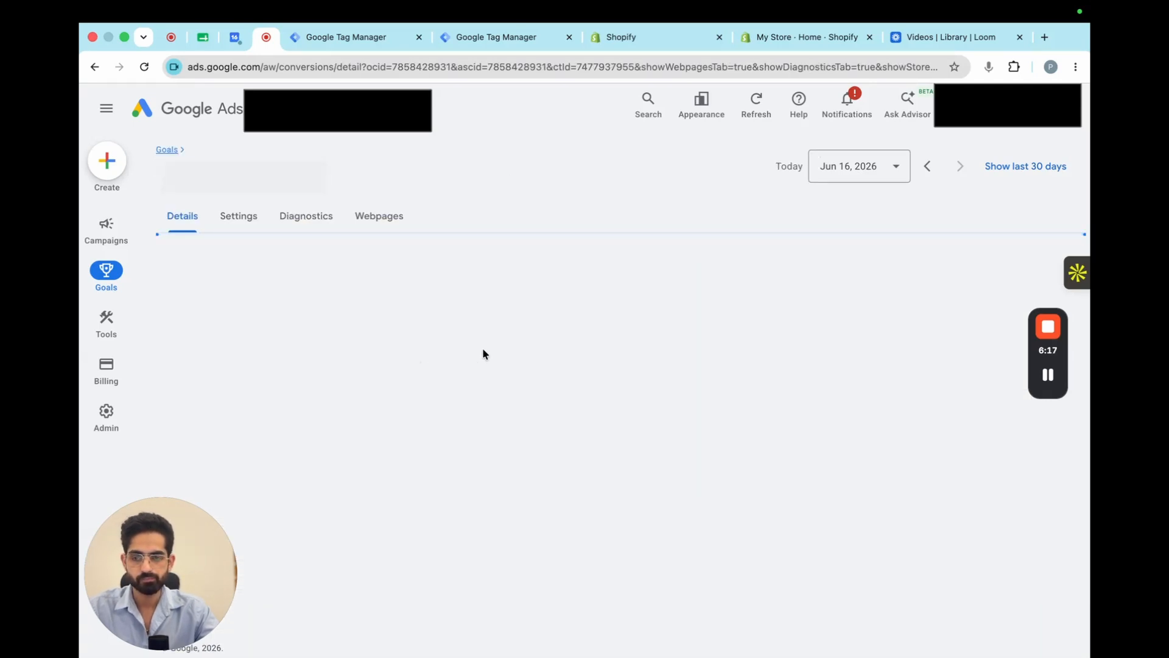
- Show the conversion action's Google Tag Manager setup instructions and locate its conversion ID
scroll(548, 426, "down", 6)
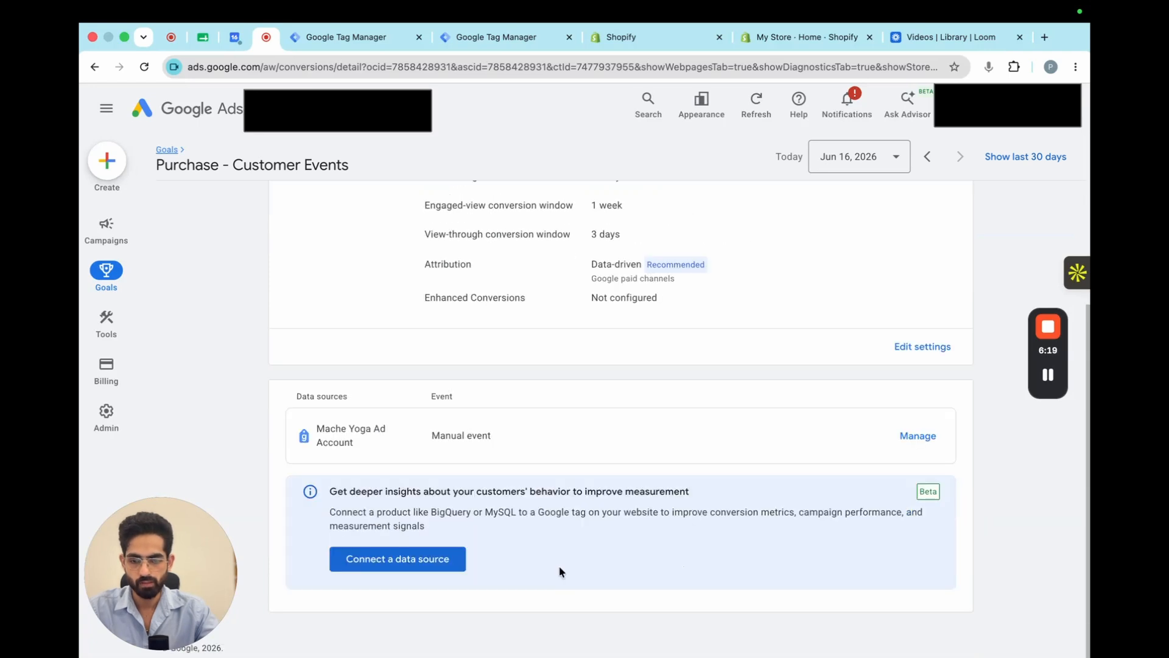
left_click(916, 438)
left_click(812, 491)
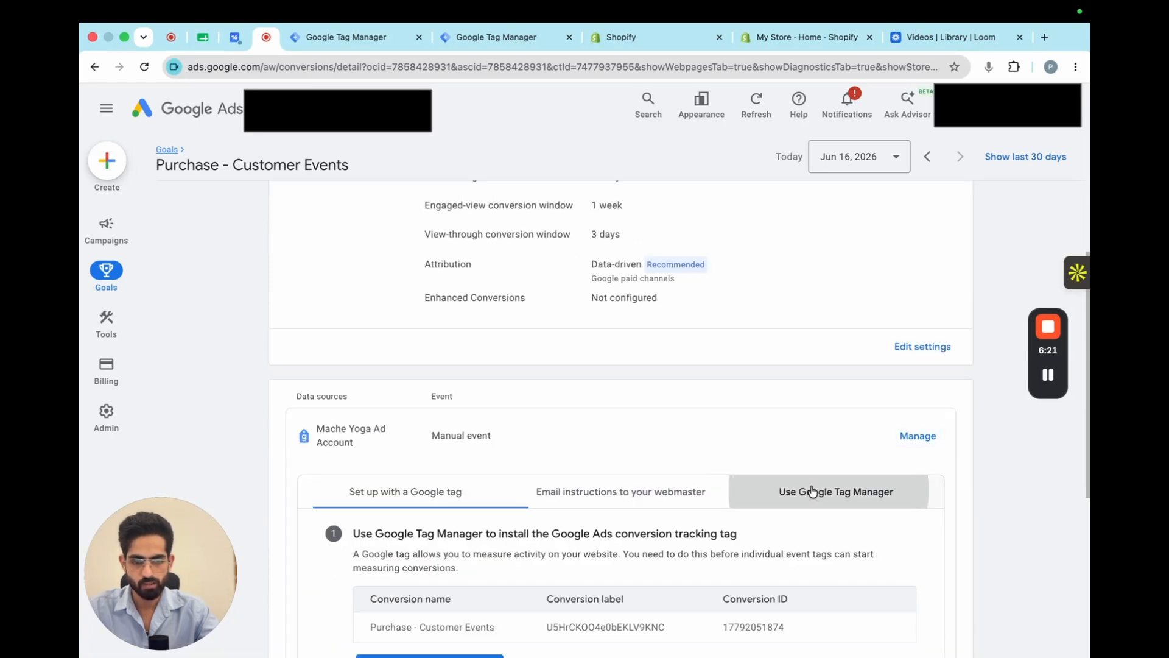
scroll(797, 499, "down", 1)
scroll(795, 502, "down", 4)
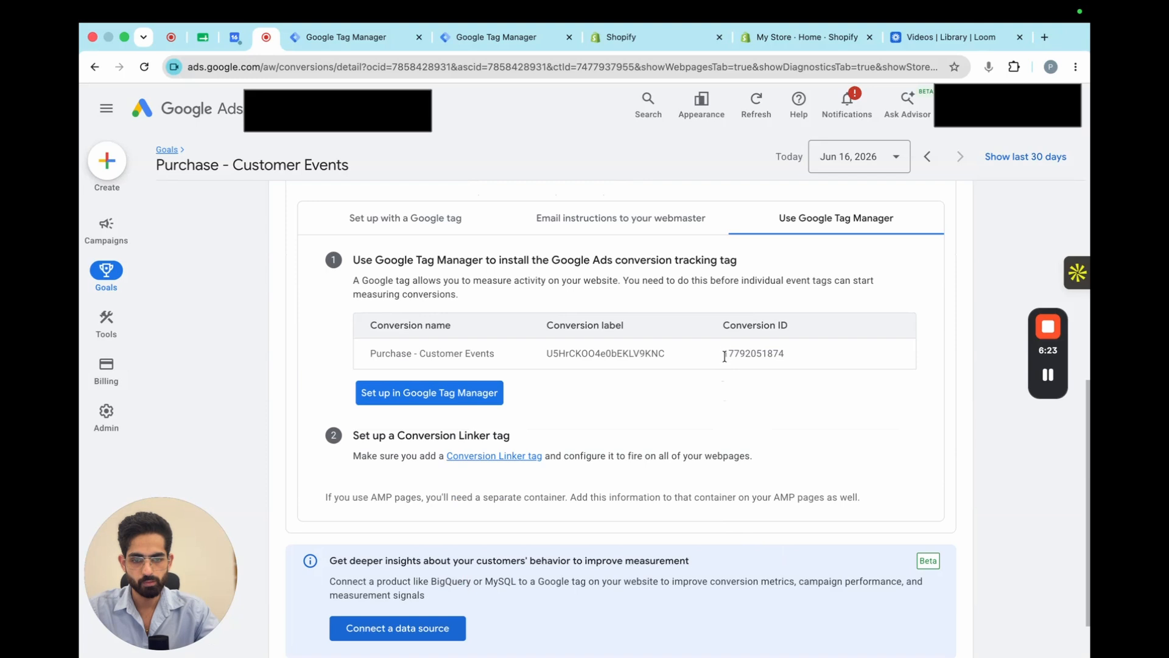
left_click_drag(725, 356, 786, 357)
left_click(800, 359)
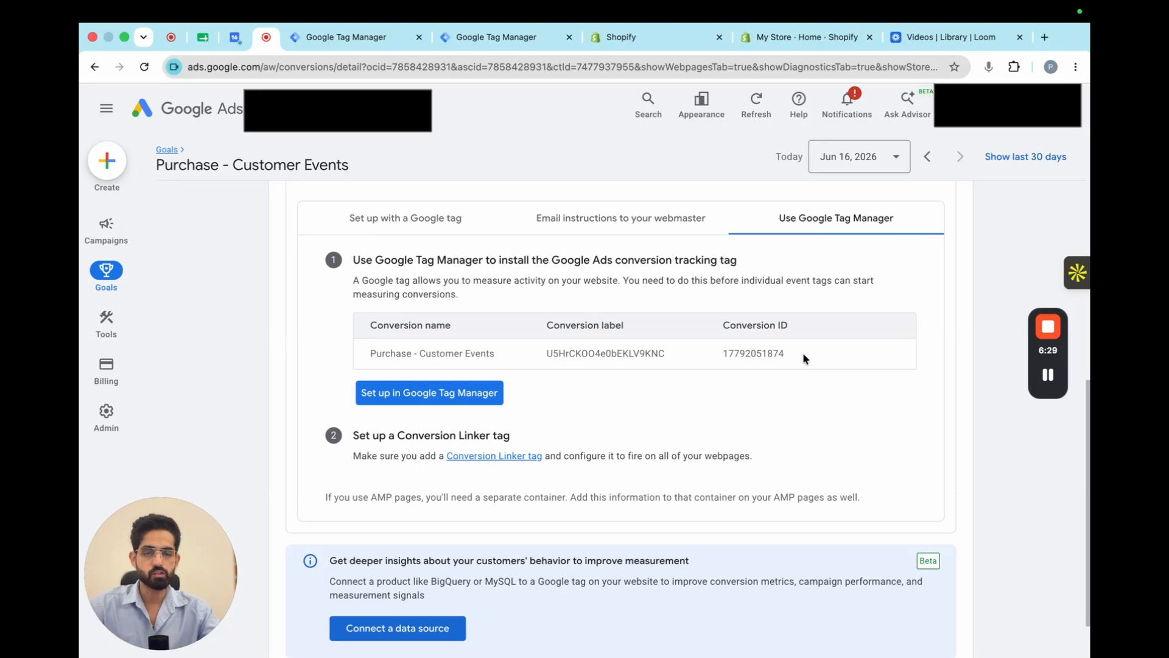
- Return to the Remarketing tag in Google Tag Manager, enable sending dynamic remarketing event data, and set the event name to {{Event}}{{Event}}
left_click(357, 37)
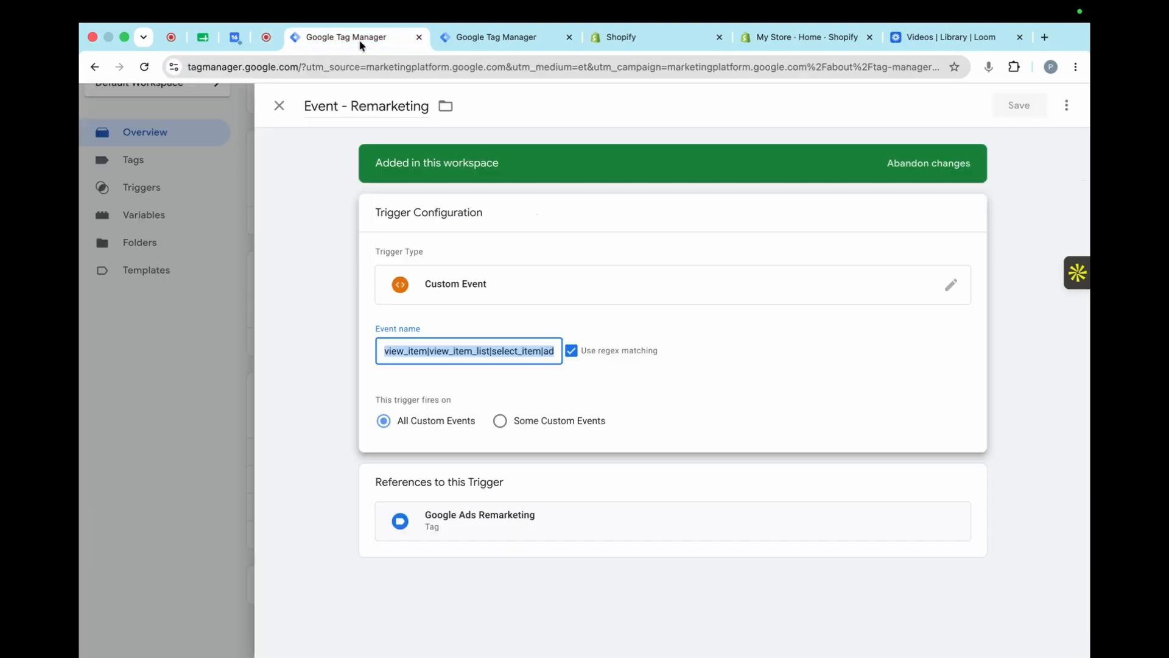
left_click(496, 37)
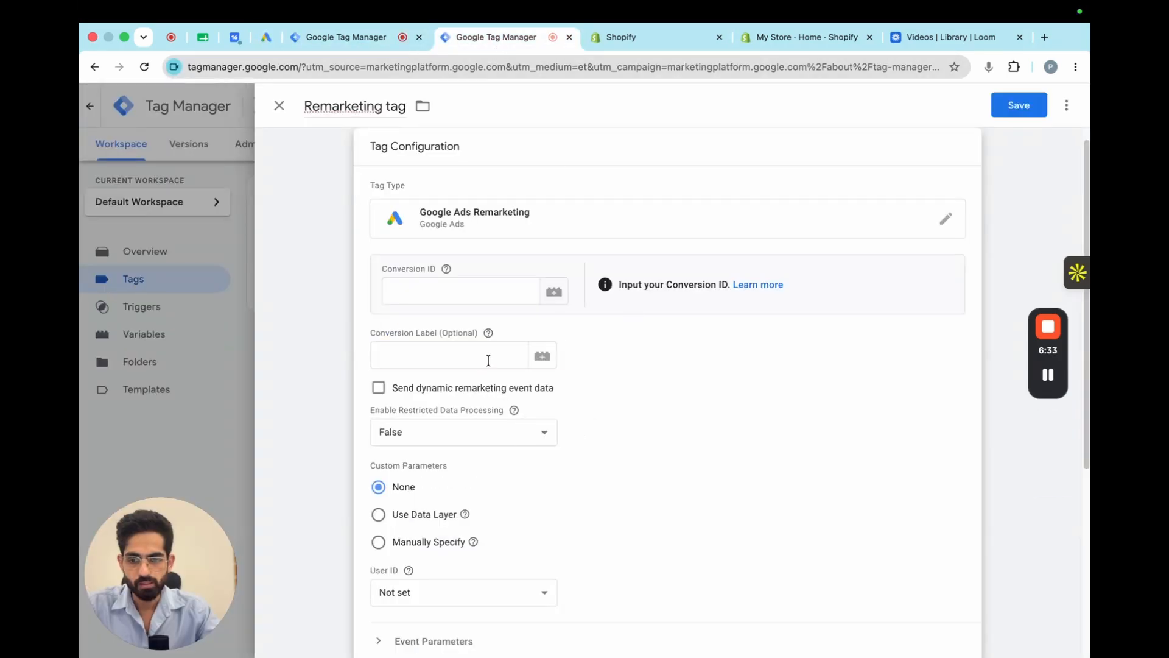
scroll(609, 414, "down", 2)
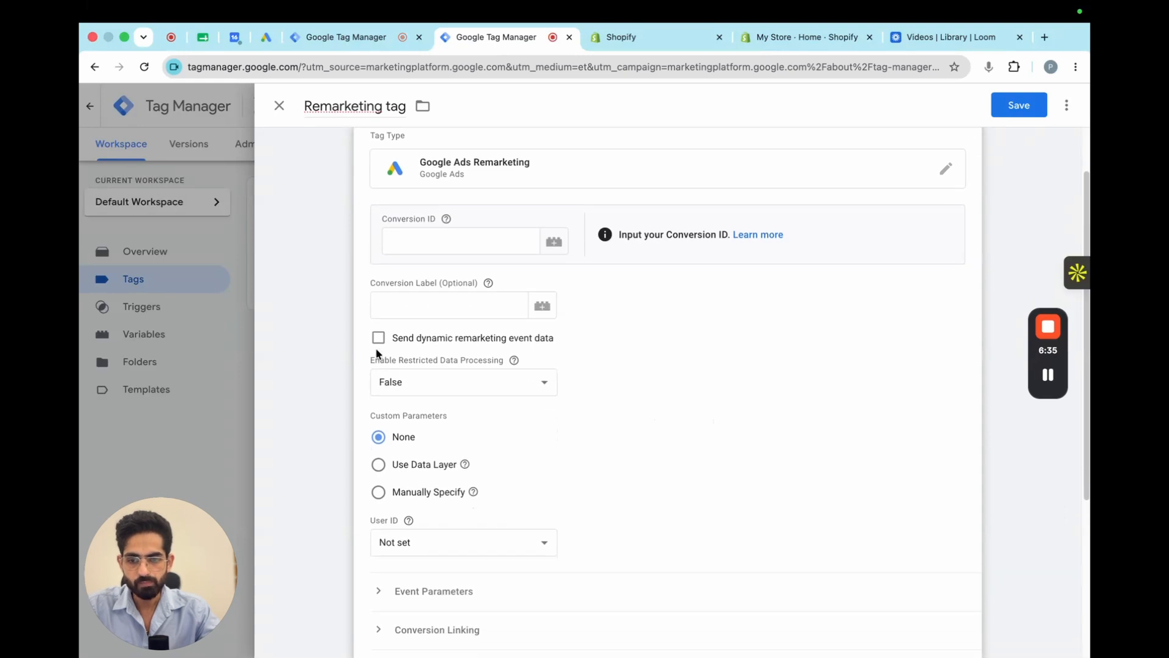
left_click(379, 339)
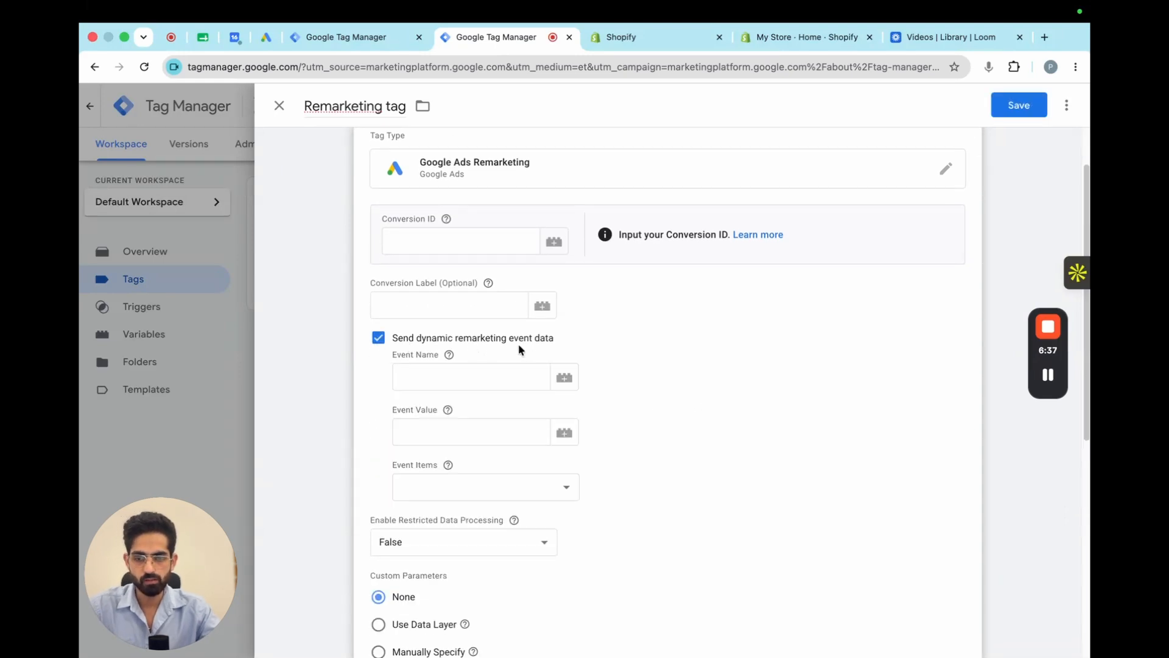
left_click(570, 377)
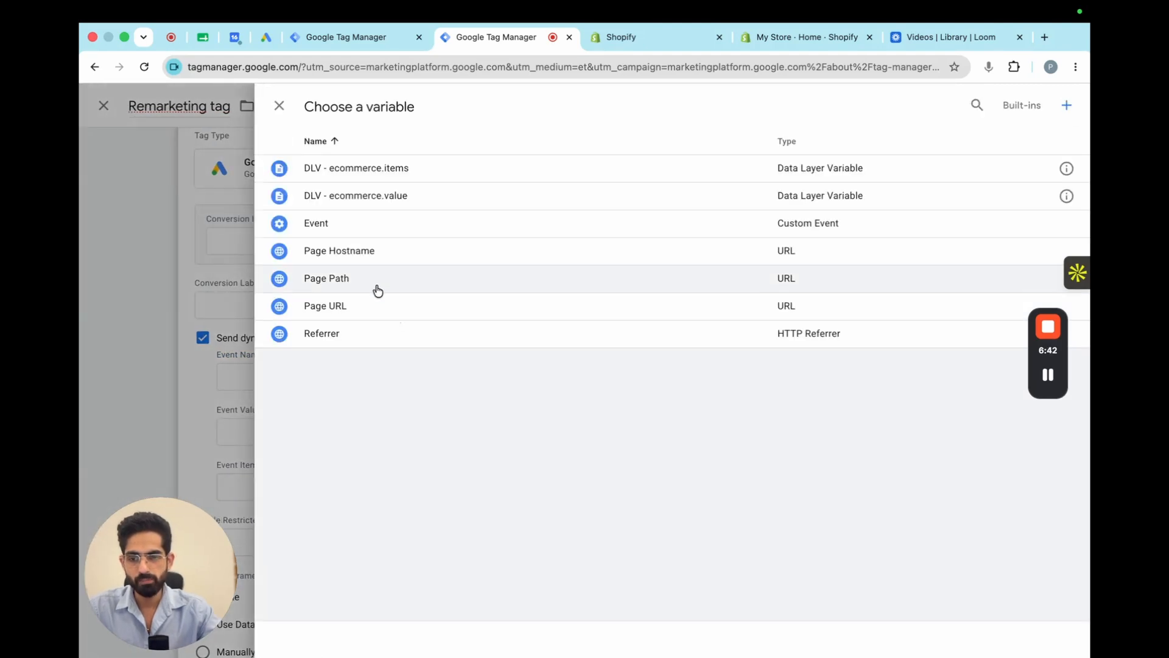
left_click(368, 226)
left_click(563, 371)
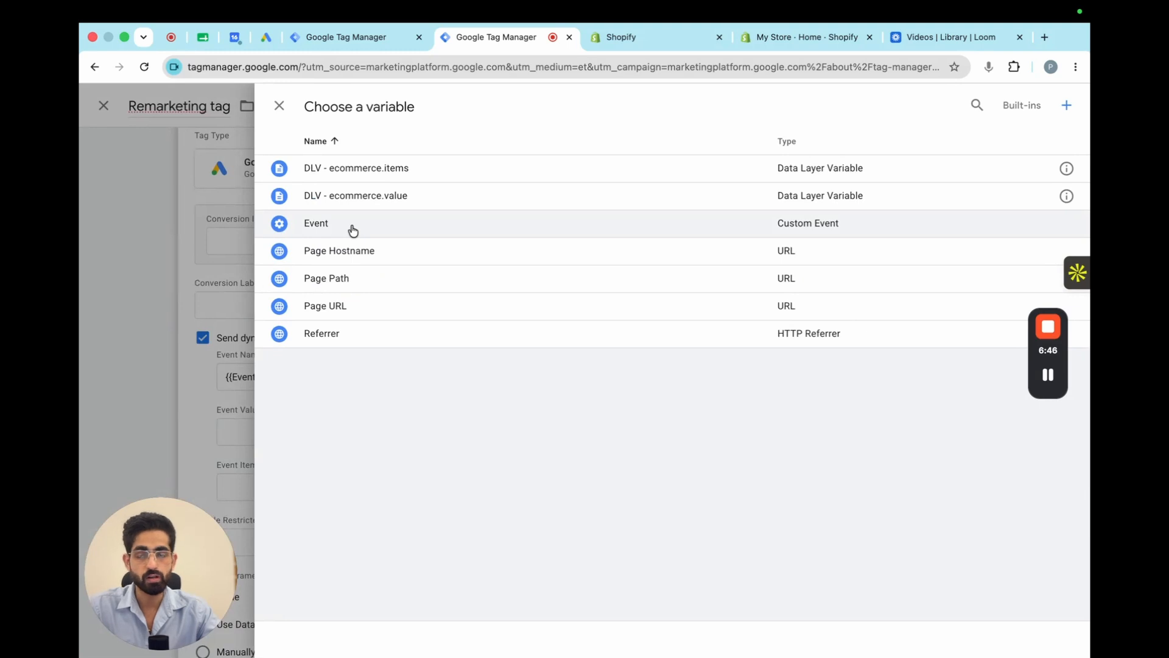
left_click(353, 229)
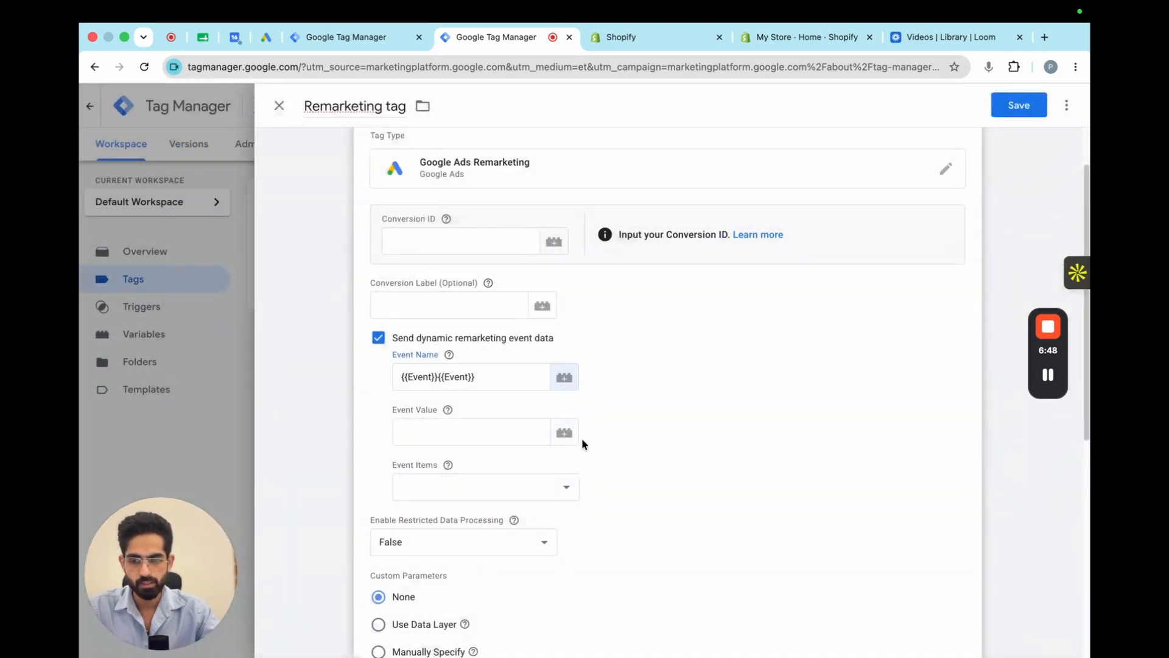
- Set the tag's event value to {{DLV - ecommerce.value}} and its event items to {{DLV - ecommerce.items}}
left_click(559, 432)
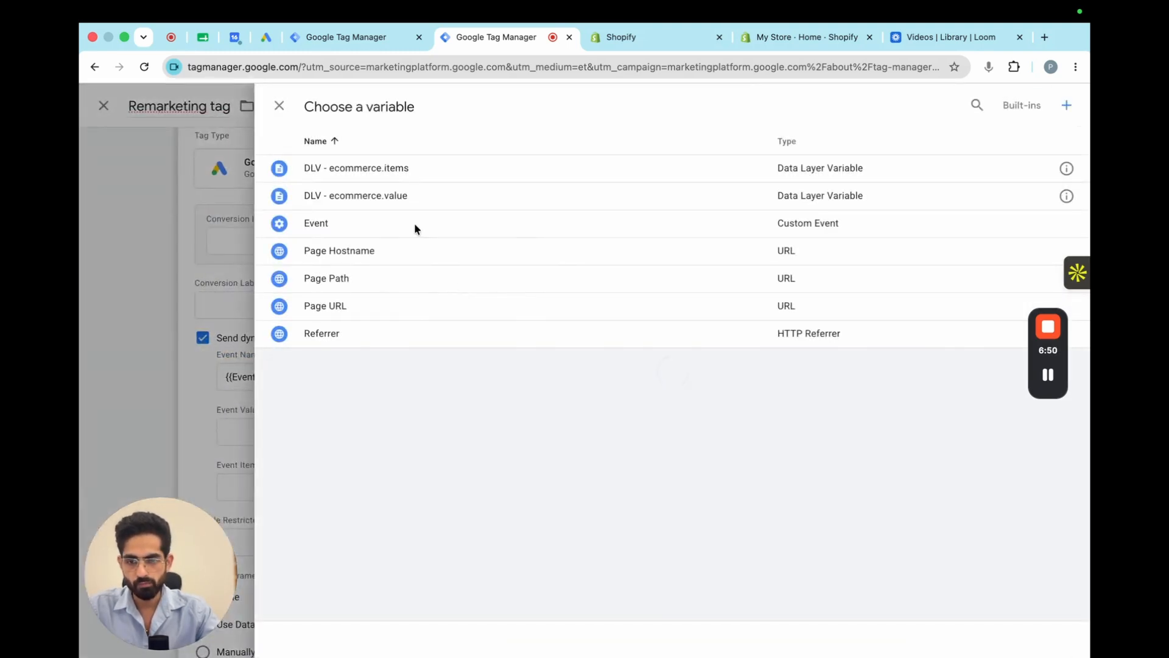
left_click(409, 199)
left_click(497, 487)
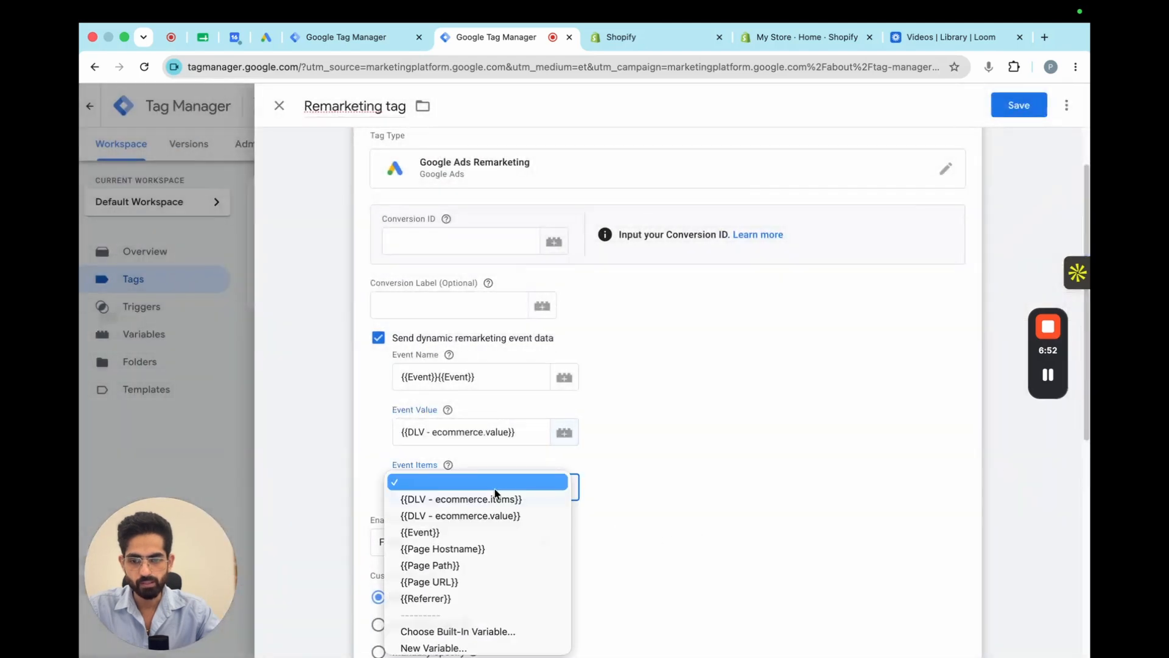
left_click(495, 501)
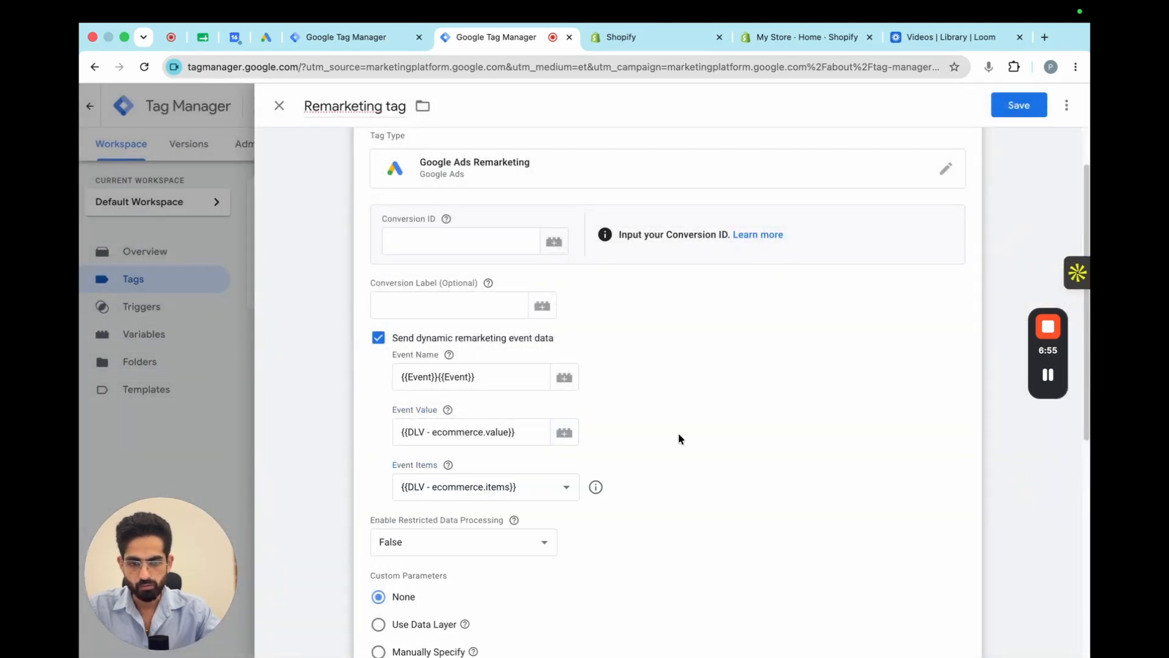
- Assign "Event - Remarketing trigger" and "All Pages" as the tag's firing triggers
scroll(688, 457, "down", 4)
scroll(676, 499, "down", 3)
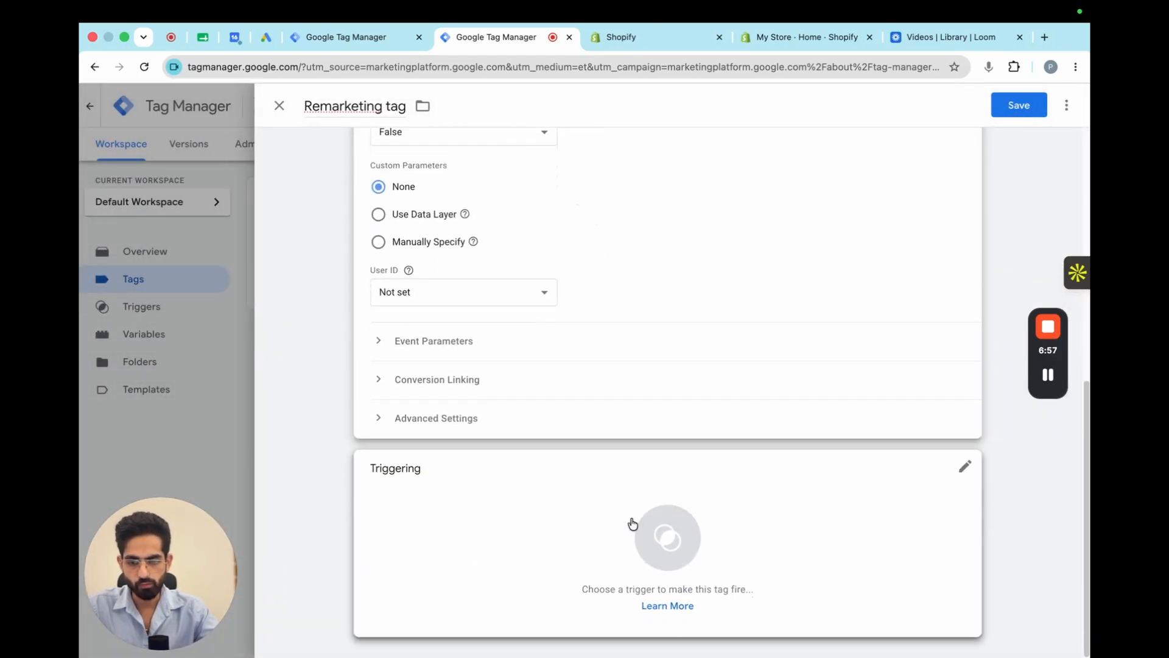
left_click(633, 524)
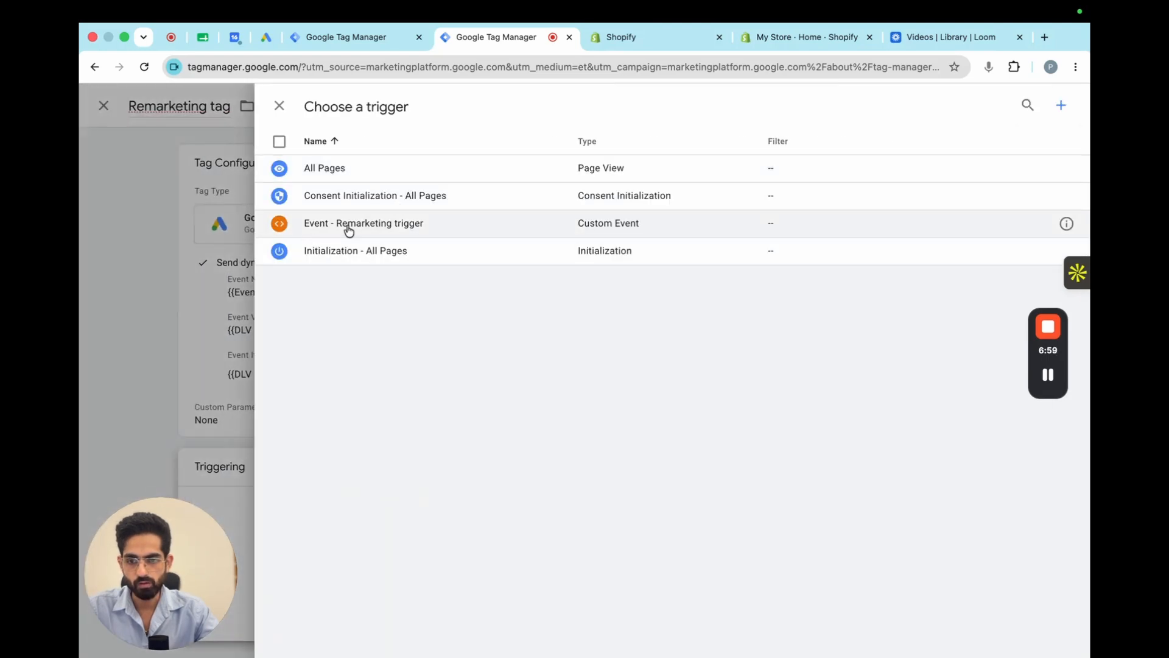
left_click(345, 227)
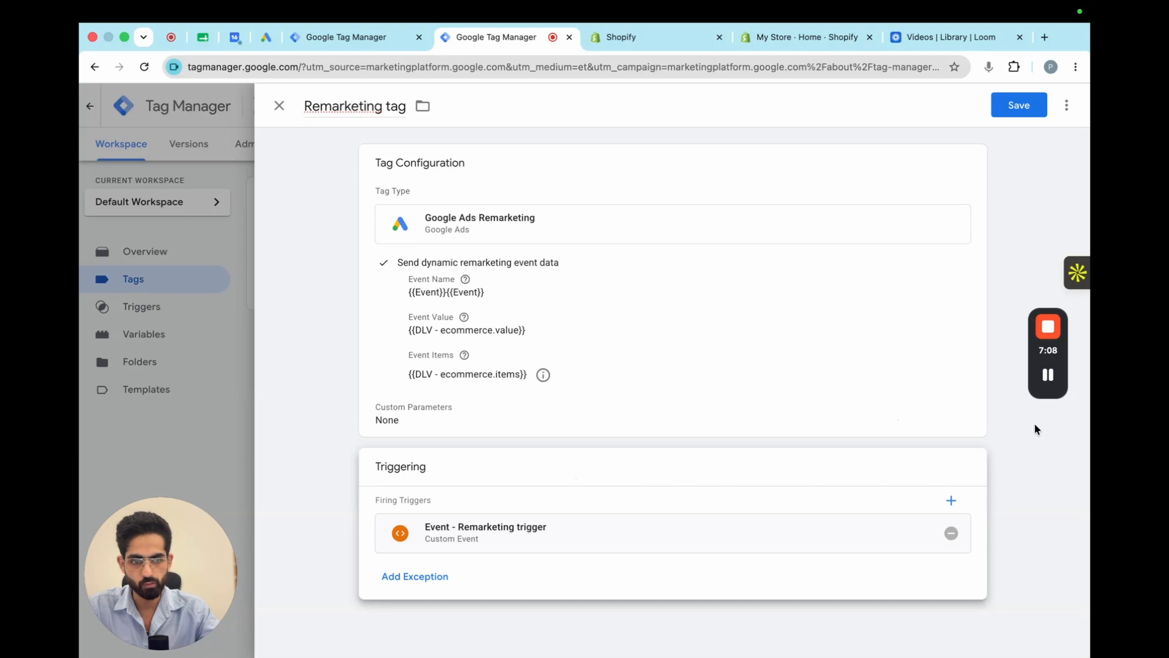
left_click(951, 500)
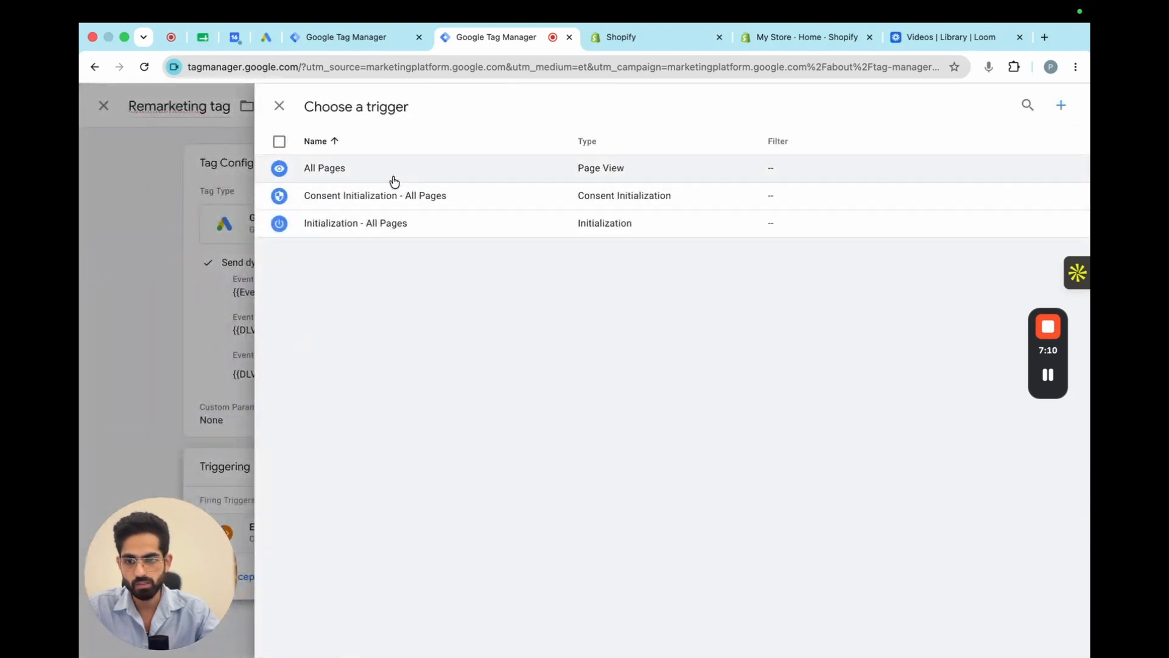
left_click(391, 178)
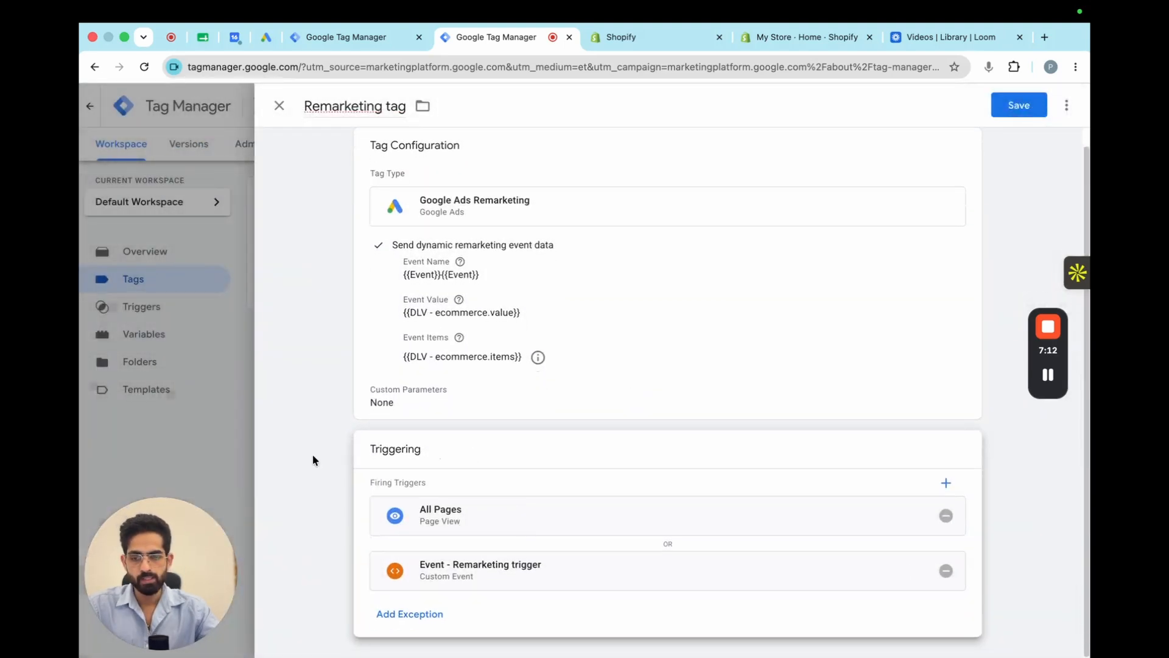
scroll(420, 429, "down", 1)
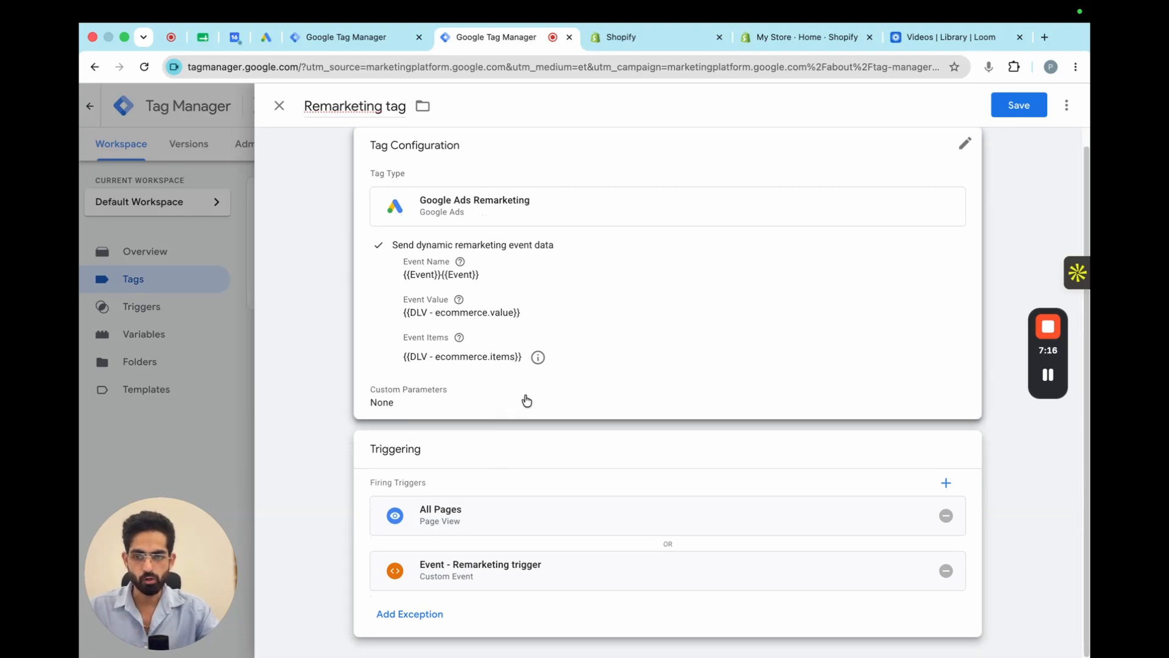
- Try to save the Remarketing tag with an empty conversion ID, and close the tag editor
left_click(1017, 106)
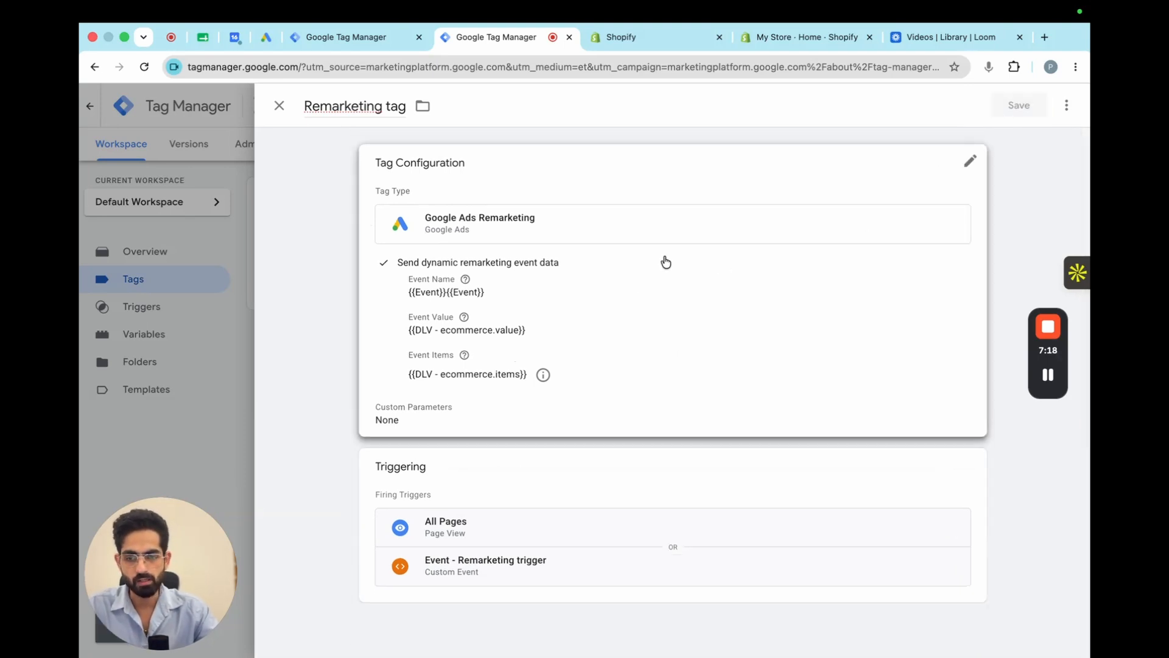
left_click(515, 293)
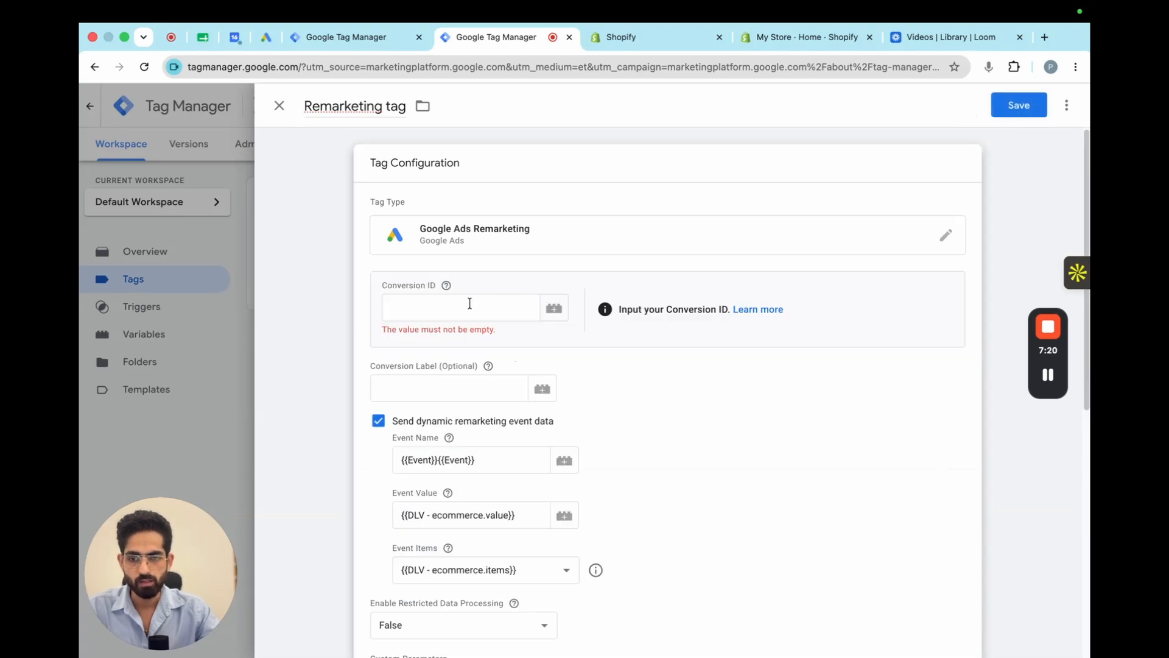
left_click(280, 106)
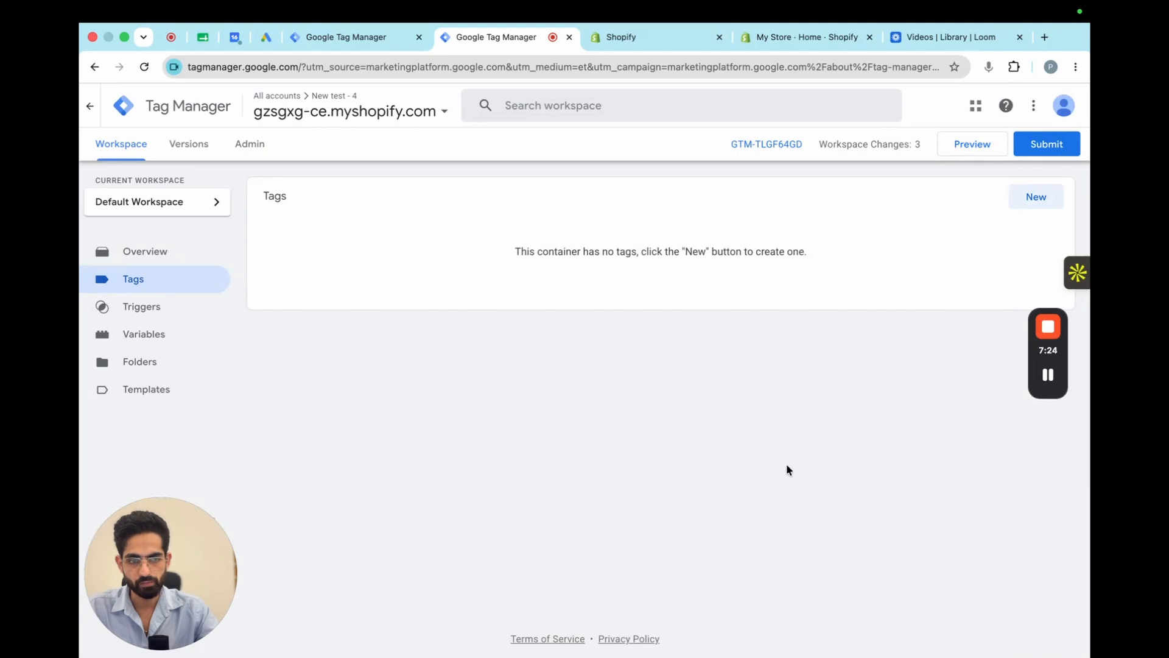